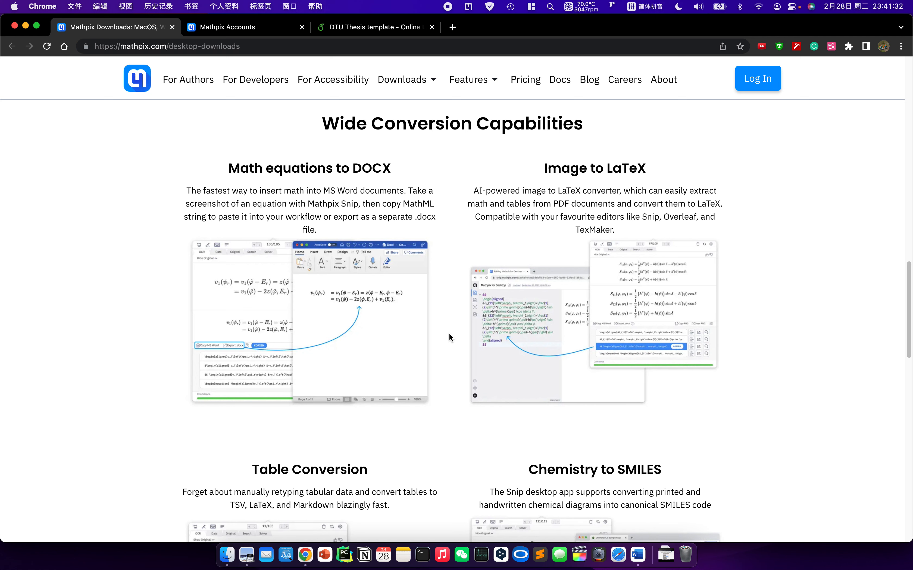
Step: Look through the DOCX, LaTeX, table and chemistry conversion capabilities on the Mathpix desktop downloads page
scroll(449, 334, down, 5)
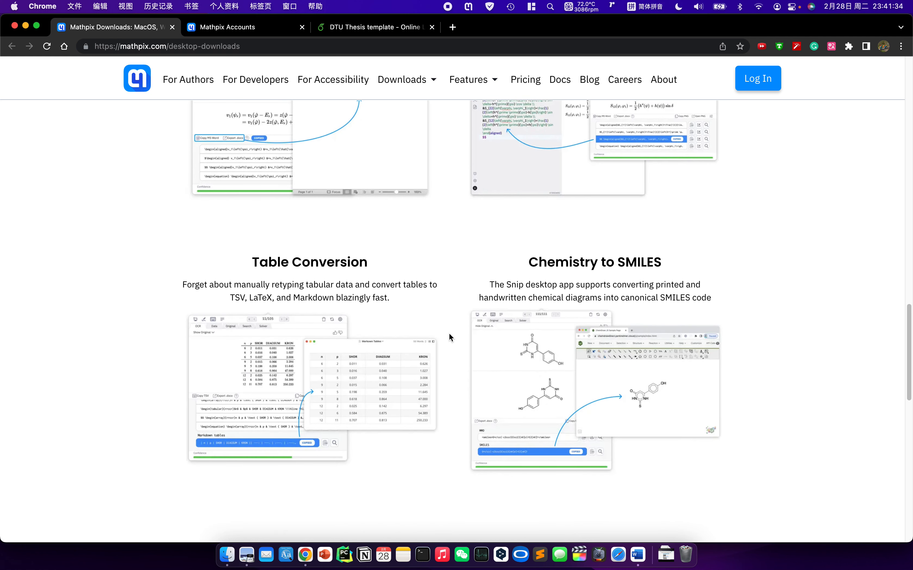
scroll(450, 337, up, 2)
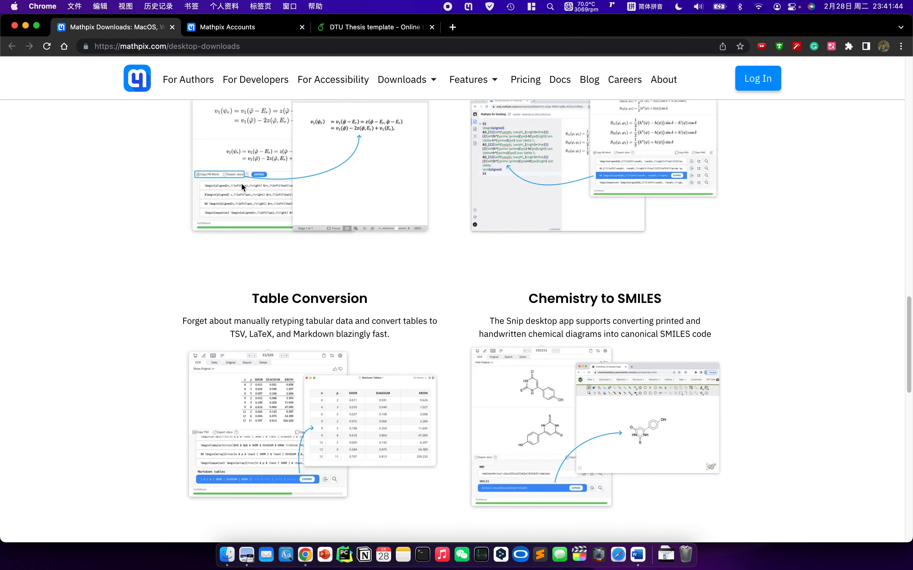
scroll(236, 195, up, 15)
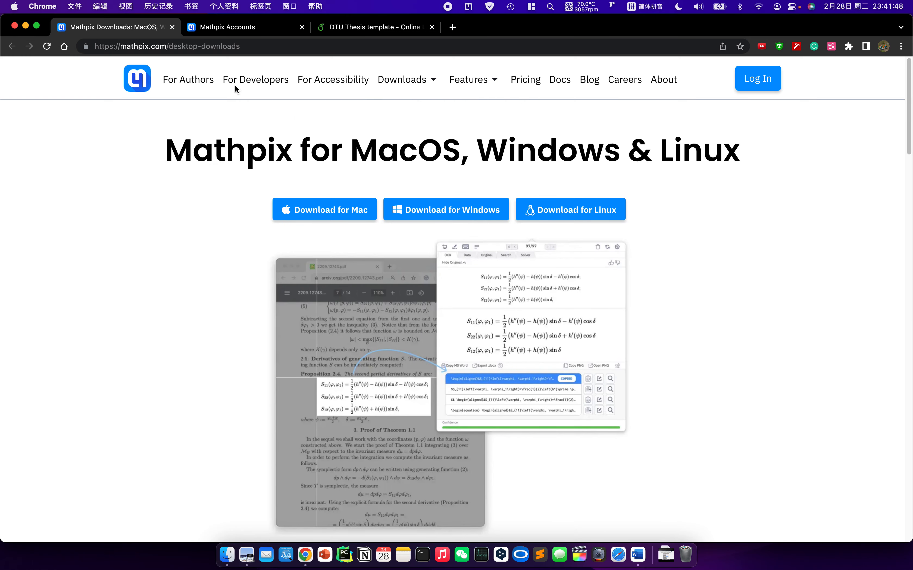
Step: Review the Snip subscription plans and usage in Mathpix Accounts, including the Alipay checkout for one year of Snip Pro
click(240, 36)
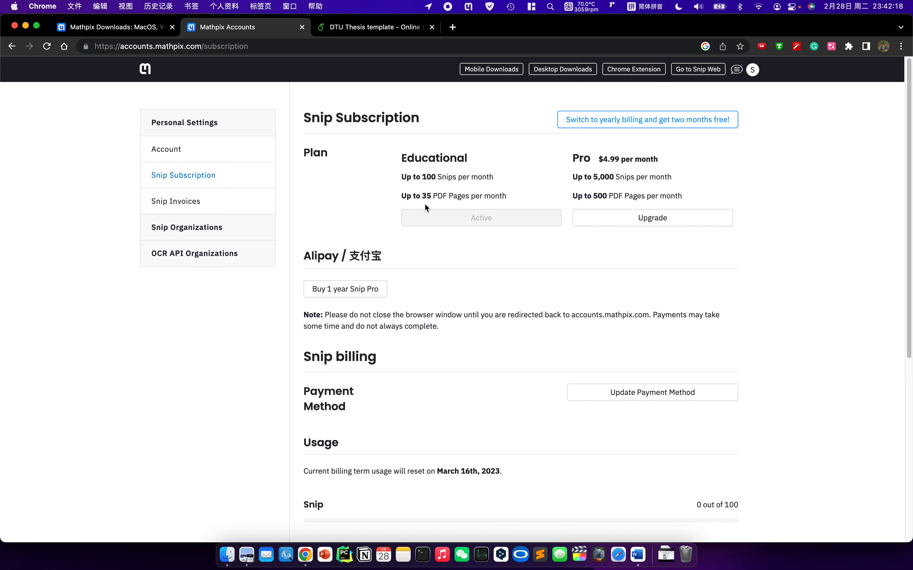
click(351, 297)
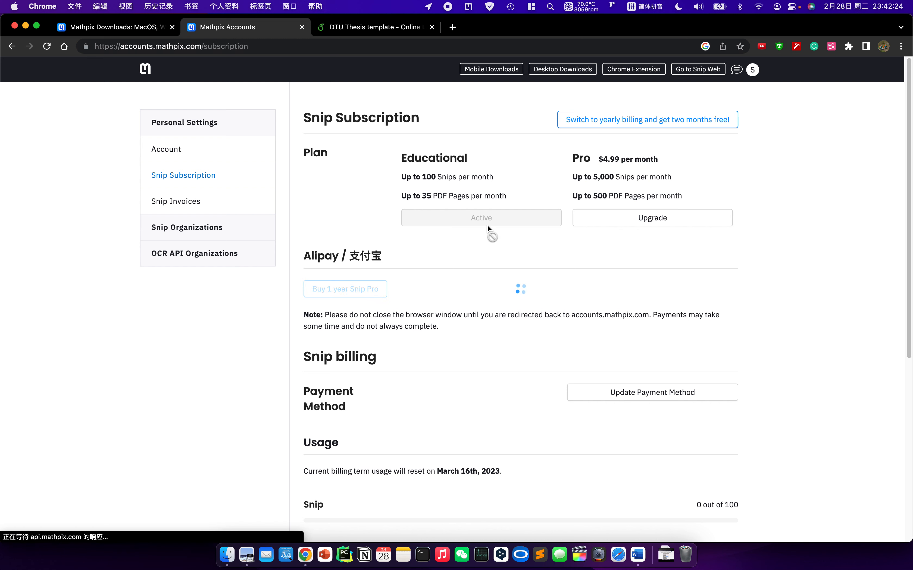
scroll(396, 381, down, 7)
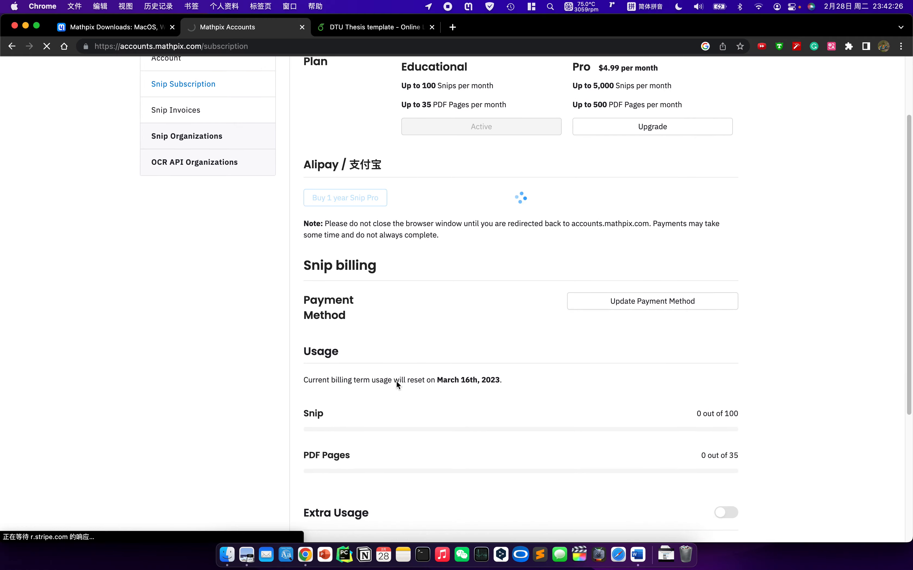
scroll(396, 381, down, 1)
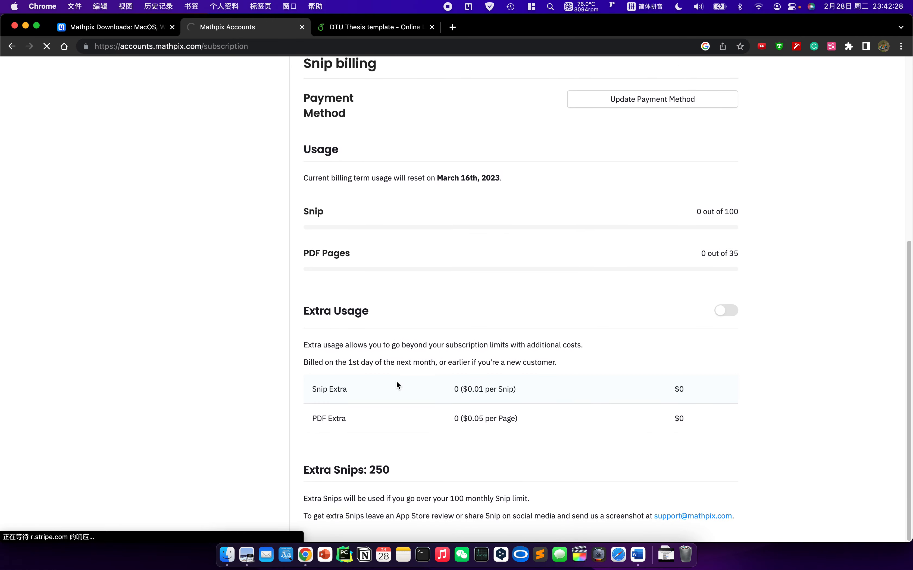
scroll(395, 381, up, 1)
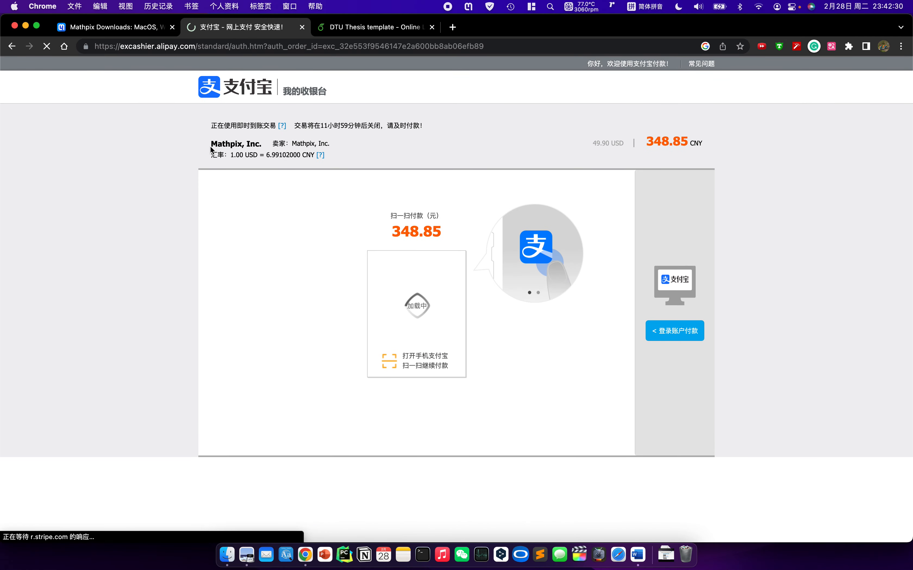
click(12, 47)
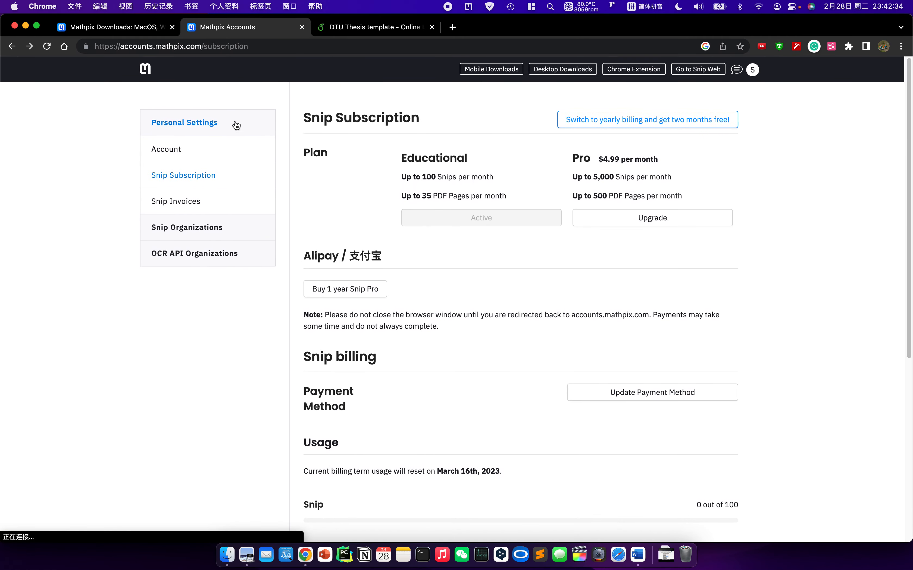
Step: Return to the Mathpix downloads page and view the Snip widget's history and settings options
click(140, 31)
mouse_move(404, 89)
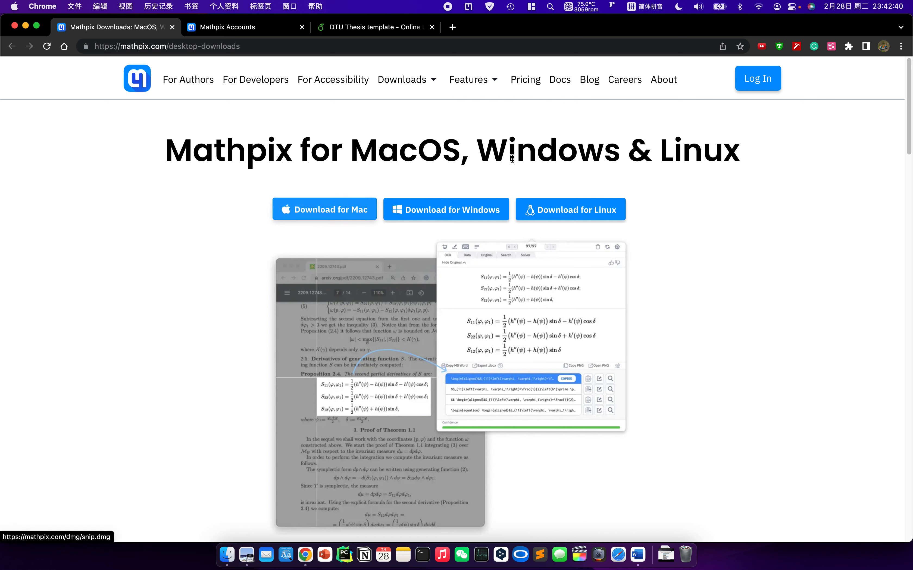
click(468, 6)
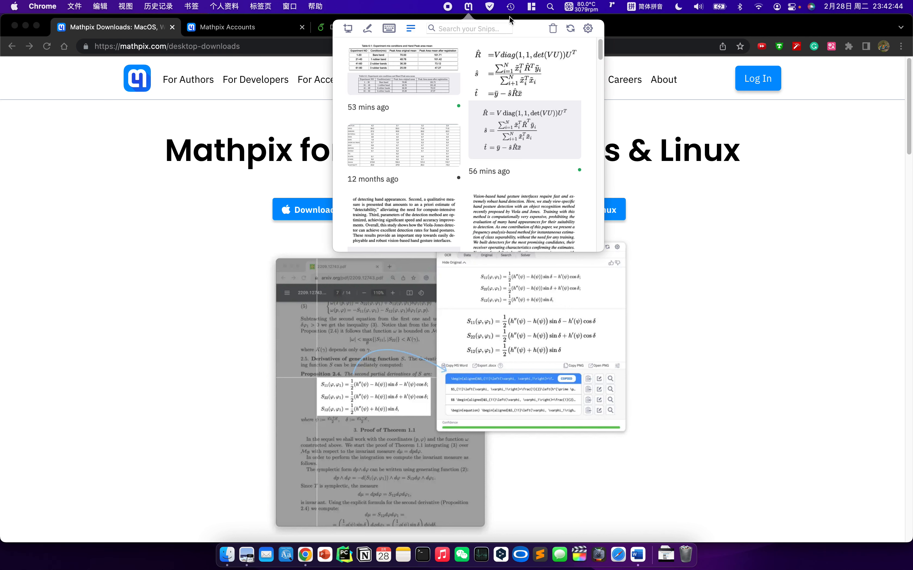
click(468, 8)
click(469, 9)
click(588, 30)
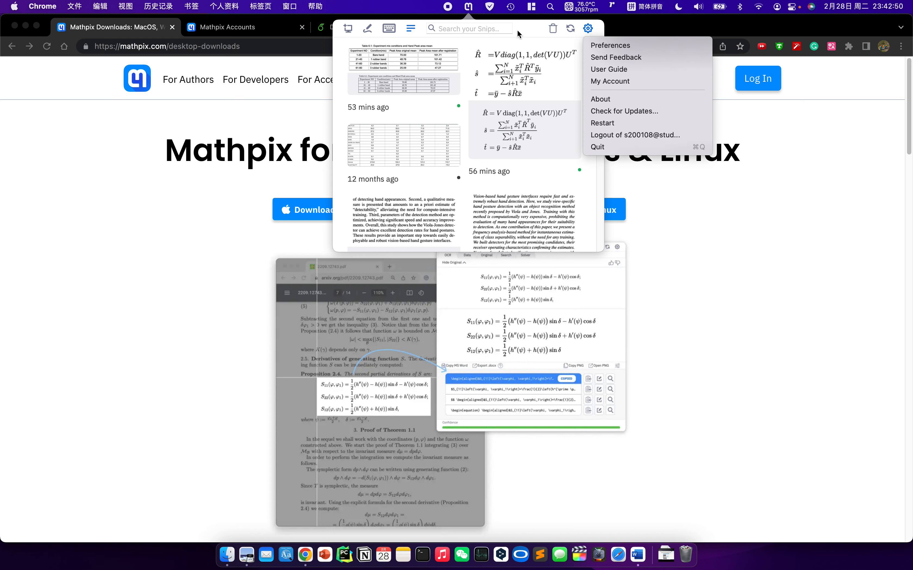
click(530, 30)
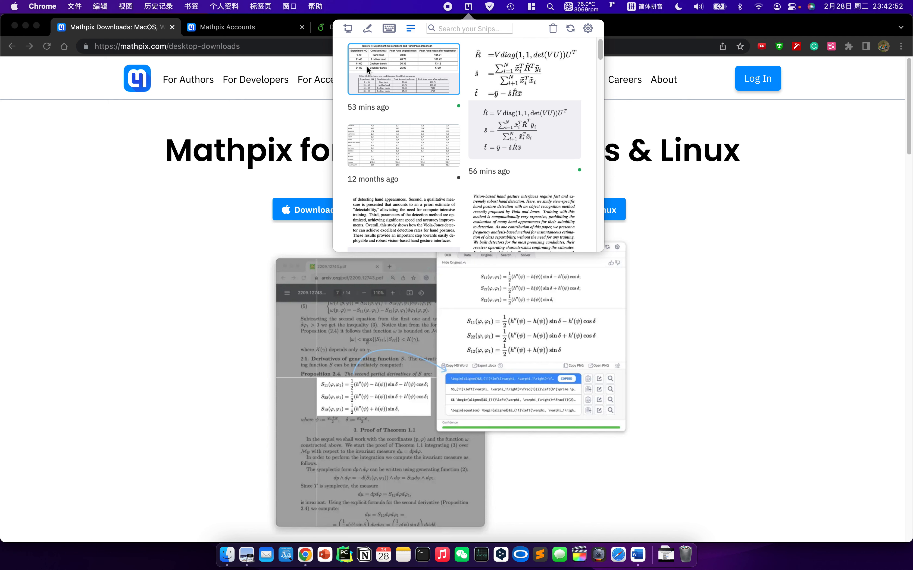
Step: Preview Snip's screen capture mode and its handwriting canvas without creating a snip
click(348, 29)
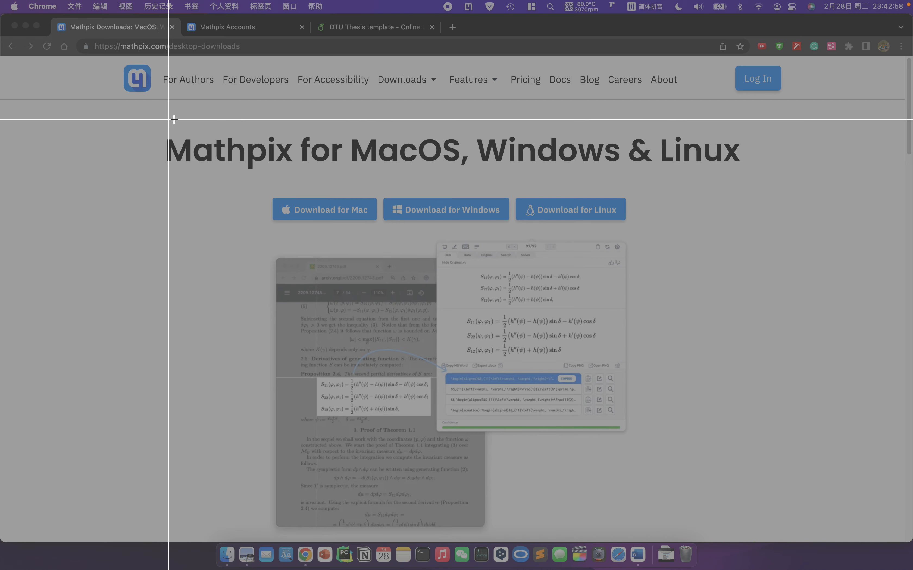
key(Escape)
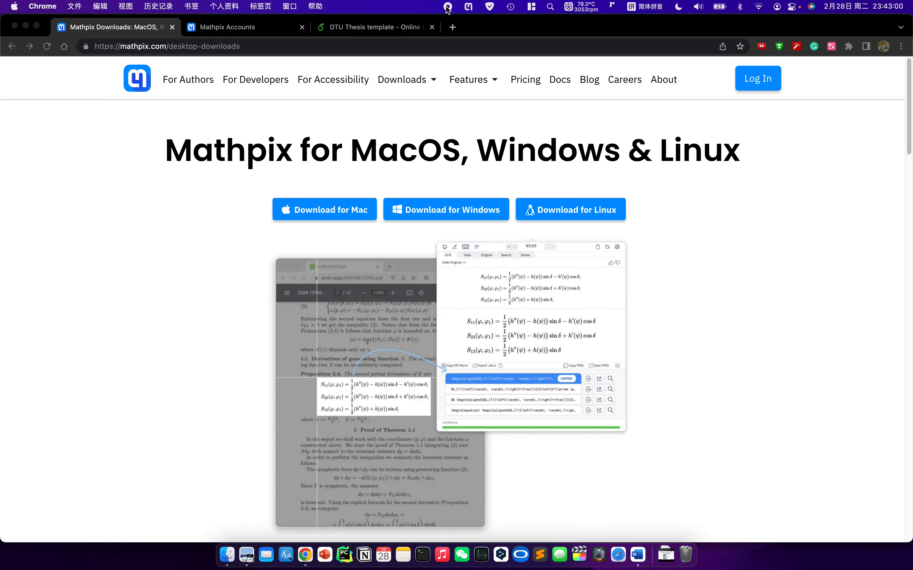
click(468, 6)
click(363, 27)
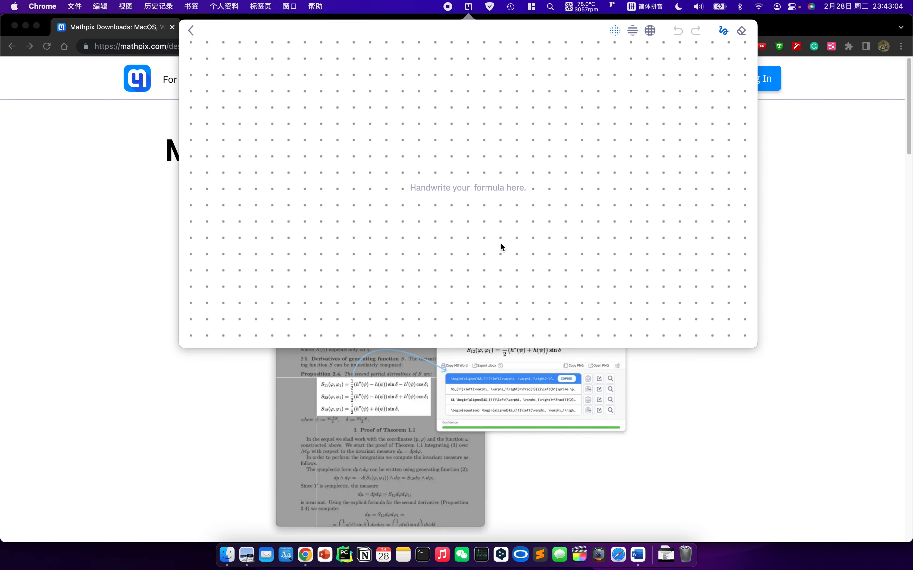
click(191, 30)
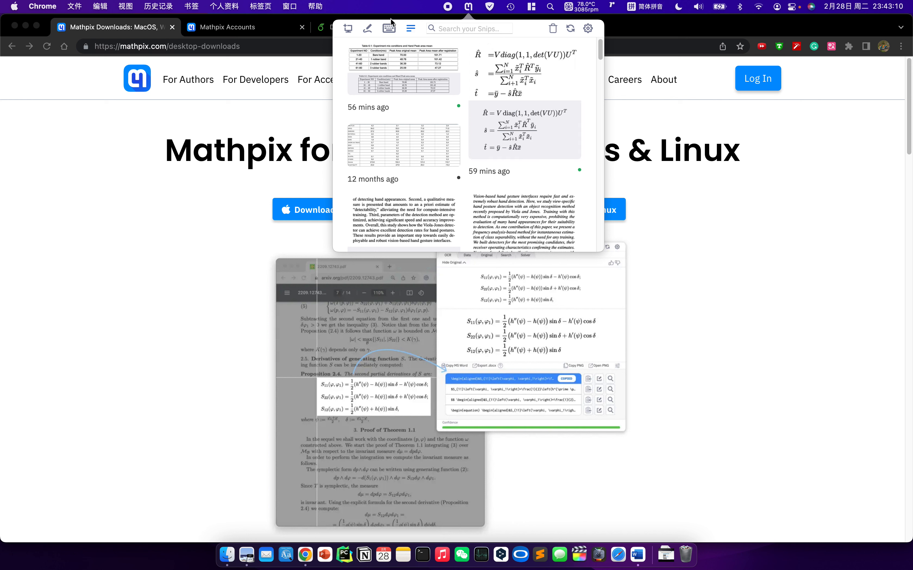
Step: View Snip's LaTeX editor and the shortcuts and widget behavior in its General preferences
click(389, 29)
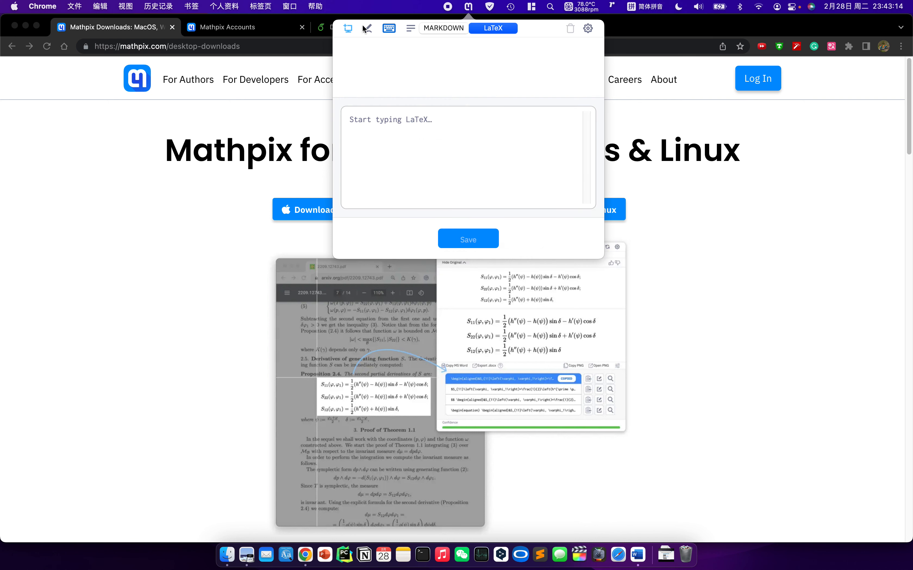
click(409, 27)
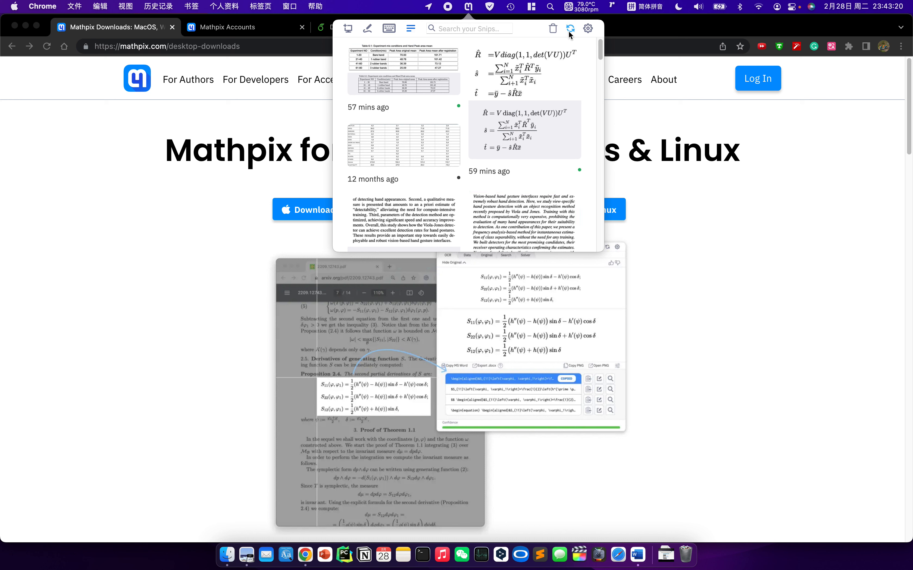
click(587, 29)
click(601, 43)
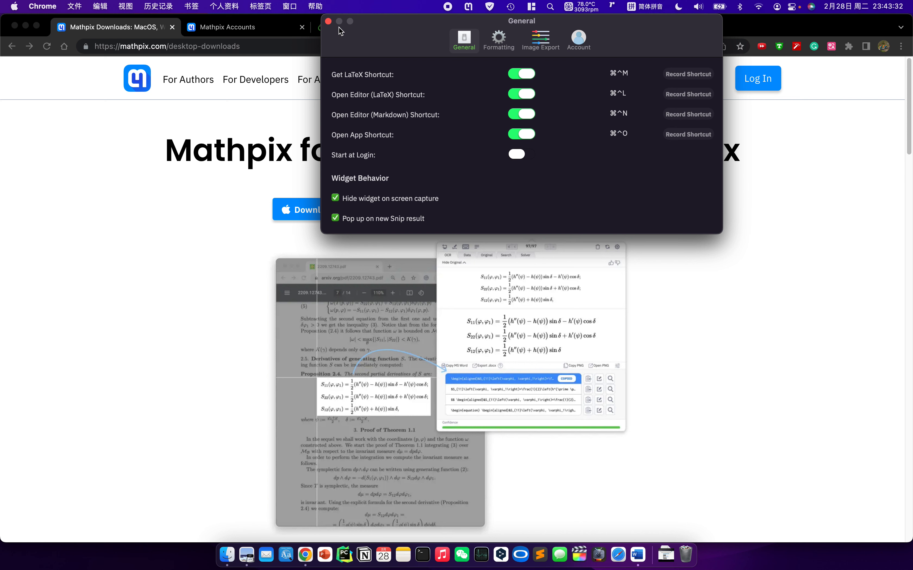
click(328, 22)
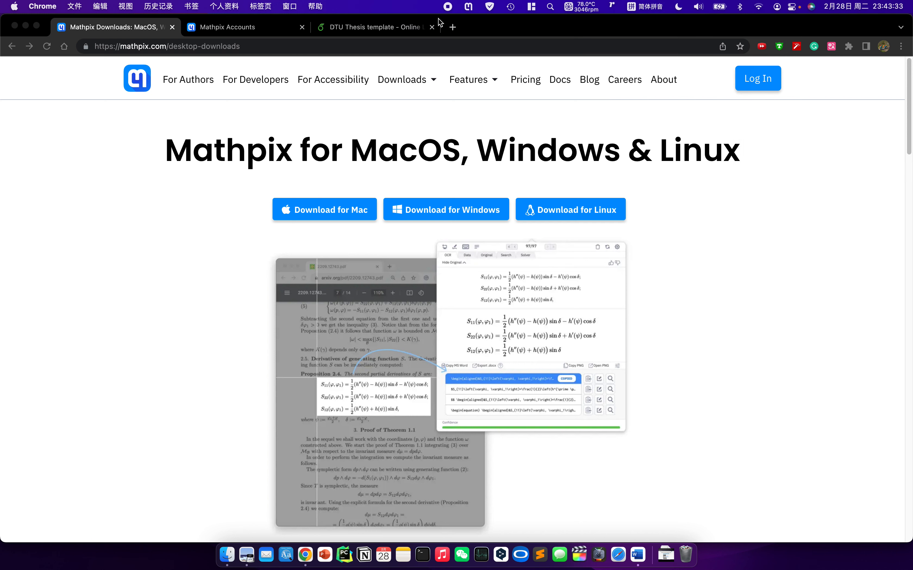
click(468, 7)
click(469, 8)
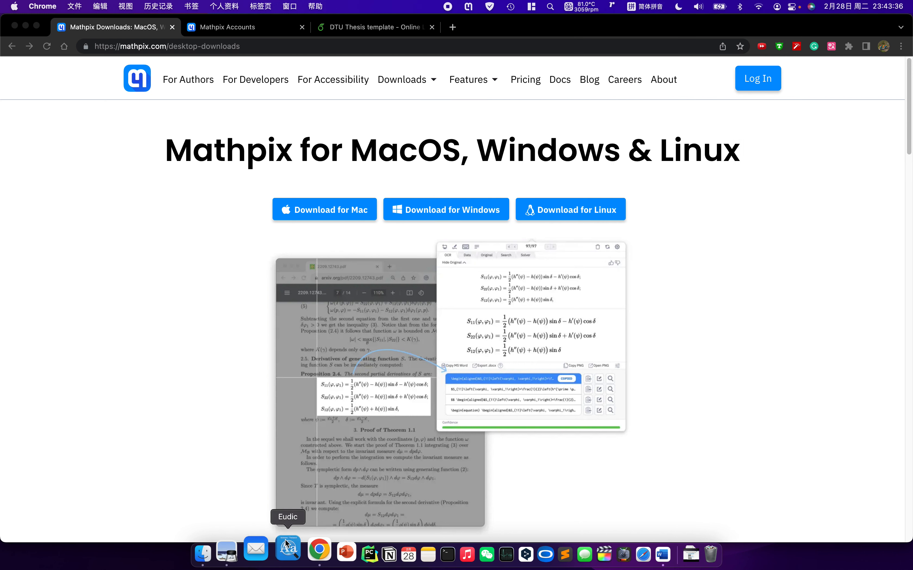
Step: Switch to the thesis PDF in Preview and capture both lines of equation 4.8 with Mathpix Snip
click(251, 547)
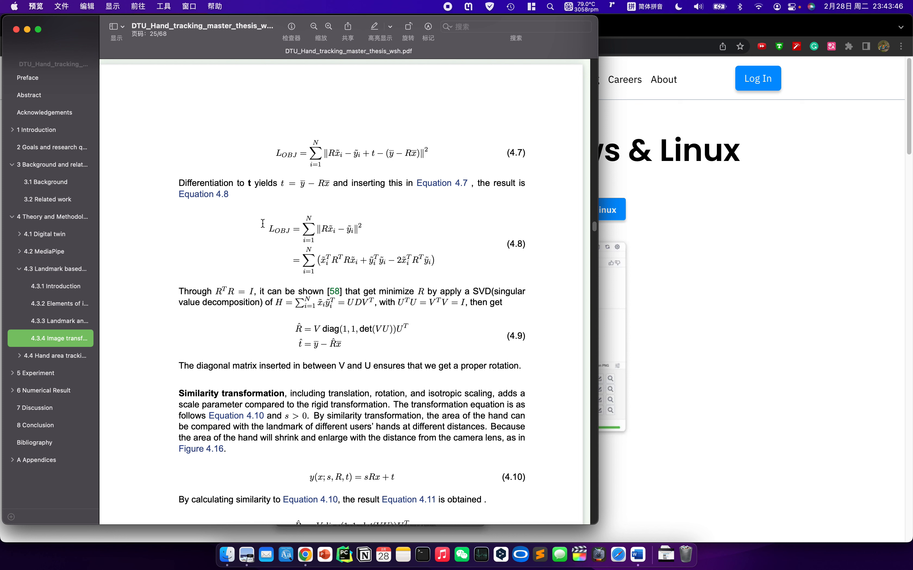
click(471, 8)
click(351, 30)
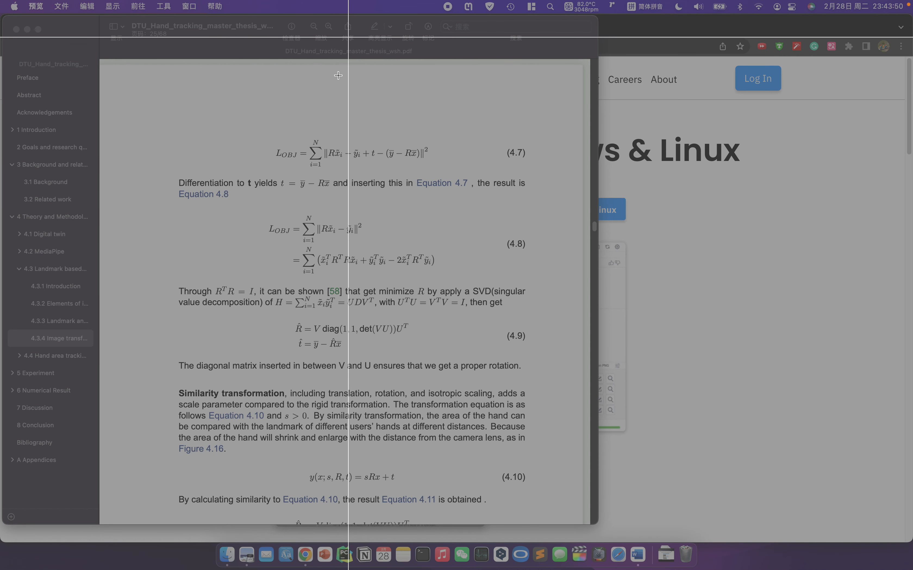
drag(262, 207, 443, 280)
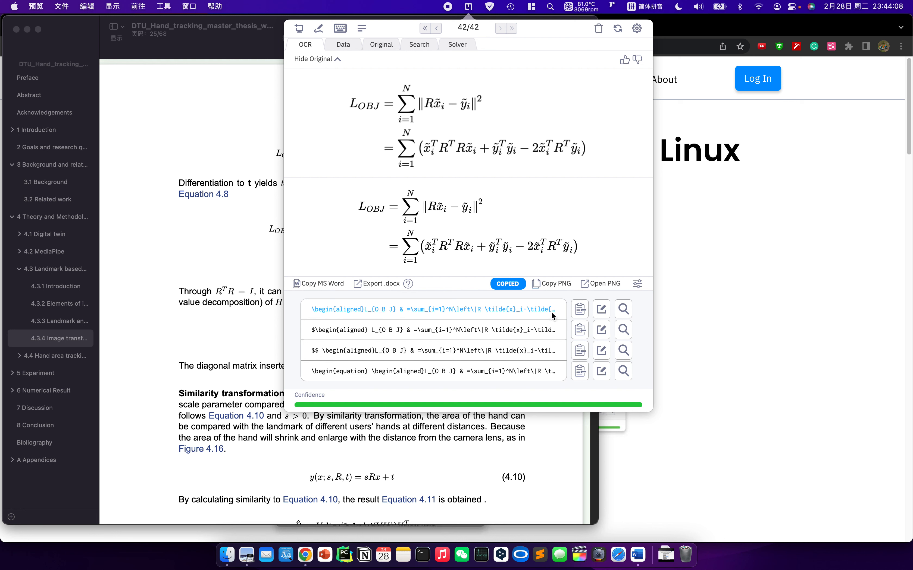
Step: Copy the recognized equation in each of the four LaTeX formats, finishing with the plain \begin{aligned} version
click(429, 313)
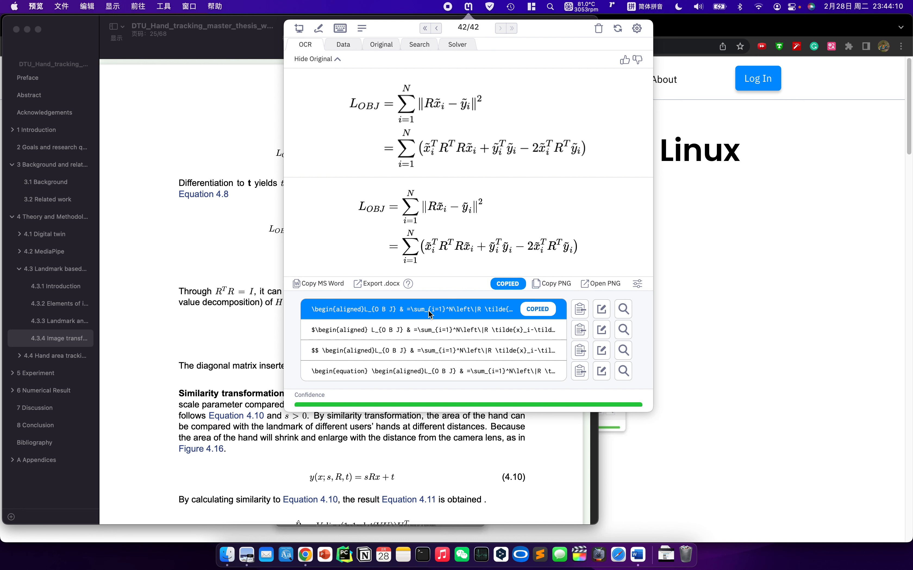
click(422, 328)
click(422, 351)
click(413, 370)
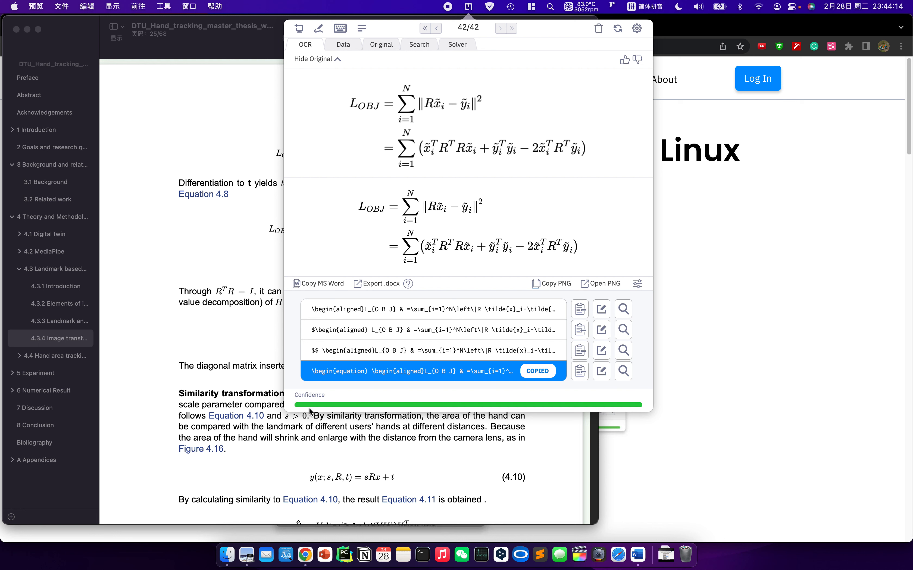
click(340, 312)
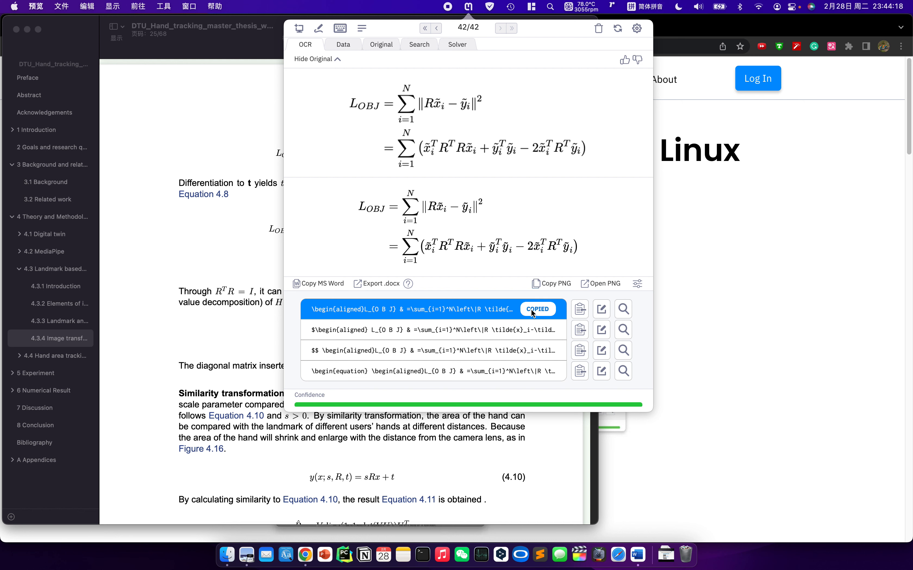
Step: Save the \begin{aligned} code from the LaTeX editor, then search the snips for that code and open the newest match
click(600, 309)
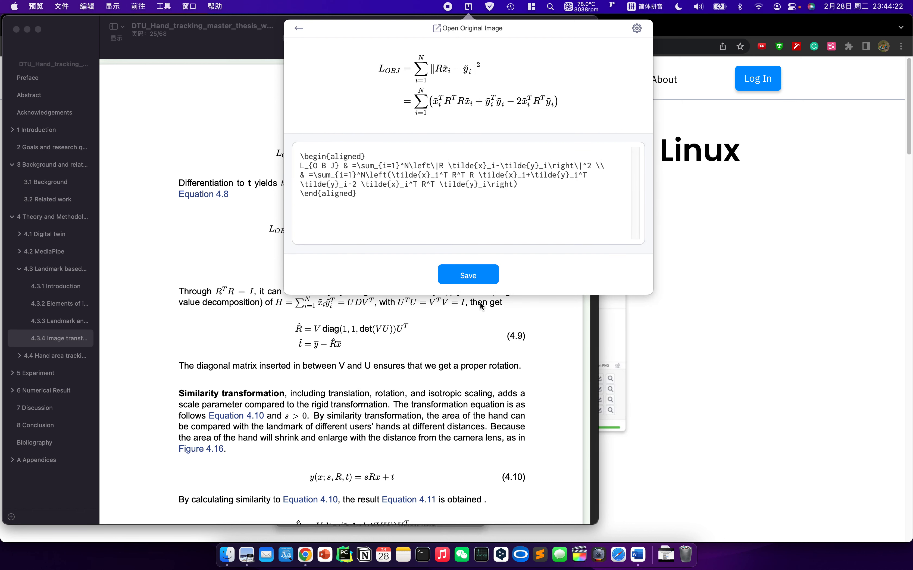
click(473, 278)
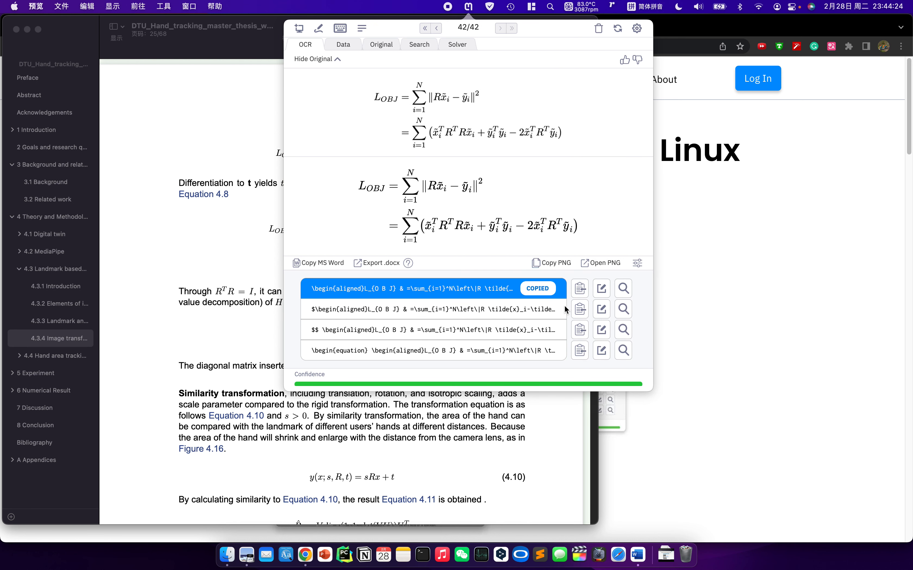
click(617, 291)
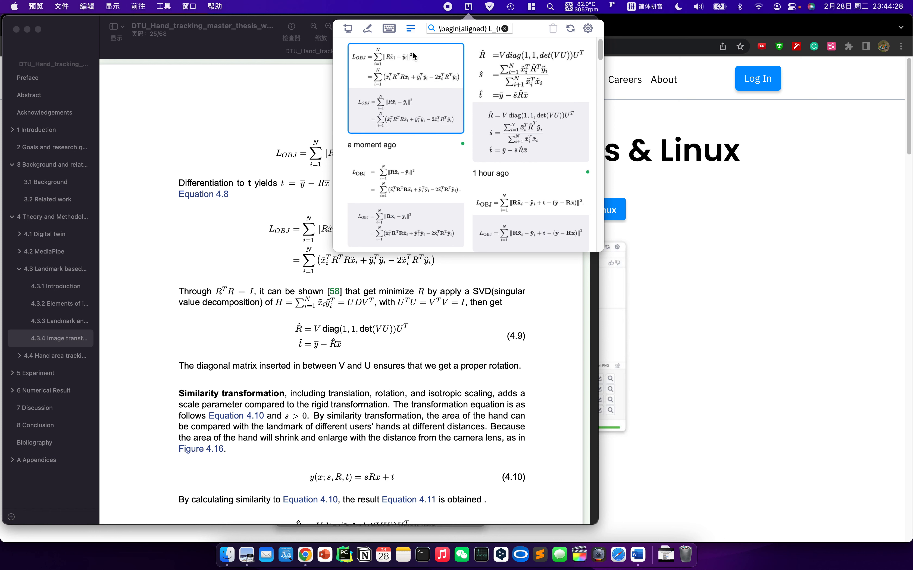
click(413, 78)
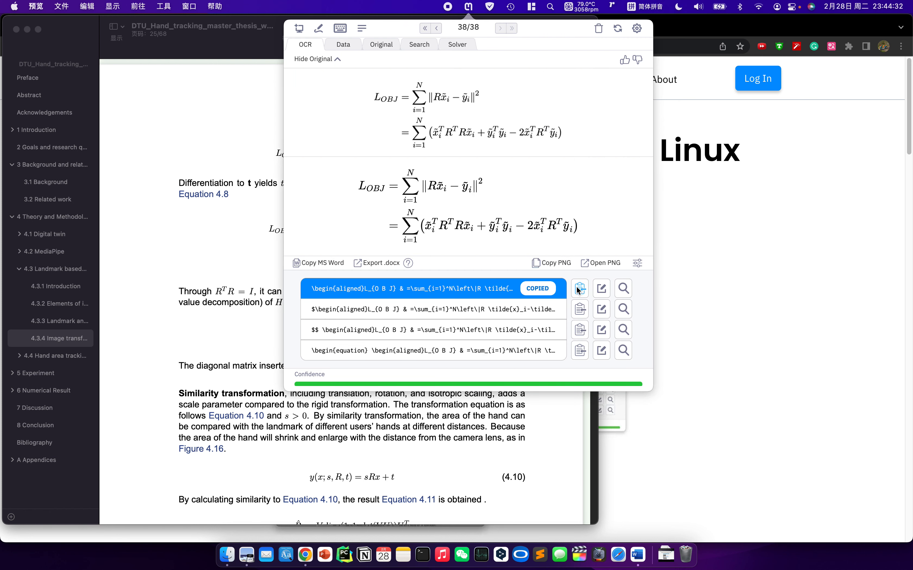
Step: Switch to Overleaf, paste the equation code under the Test equation section, and recompile to compare the result with the thesis PDF
click(260, 125)
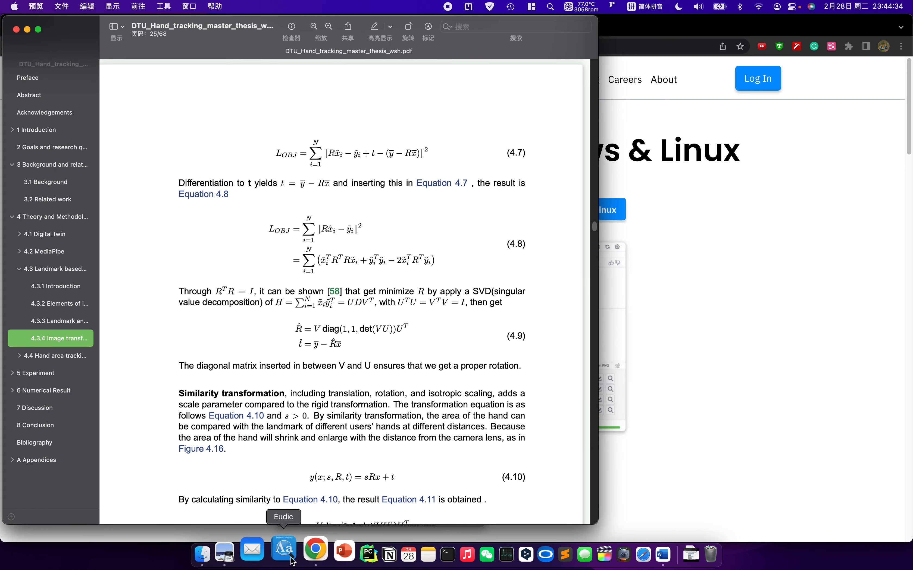
click(316, 551)
click(340, 30)
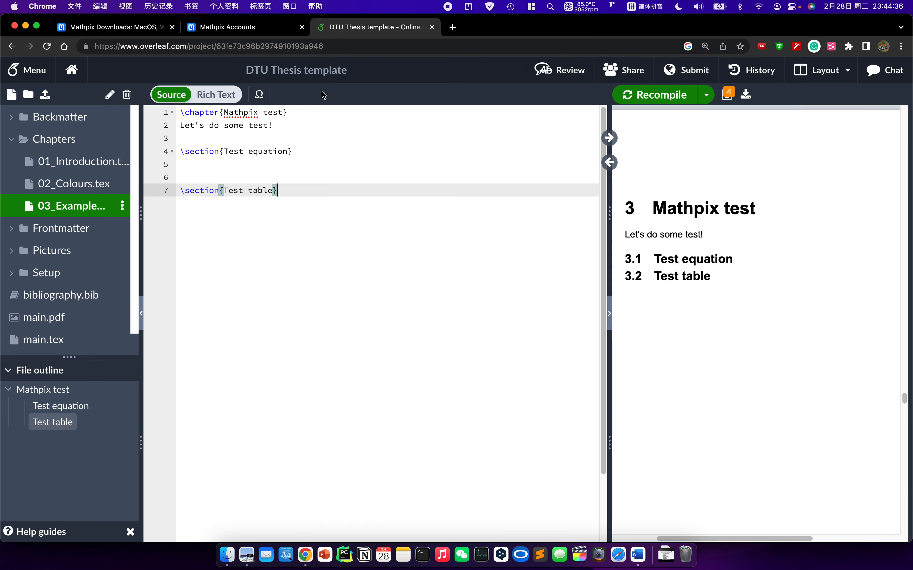
click(267, 168)
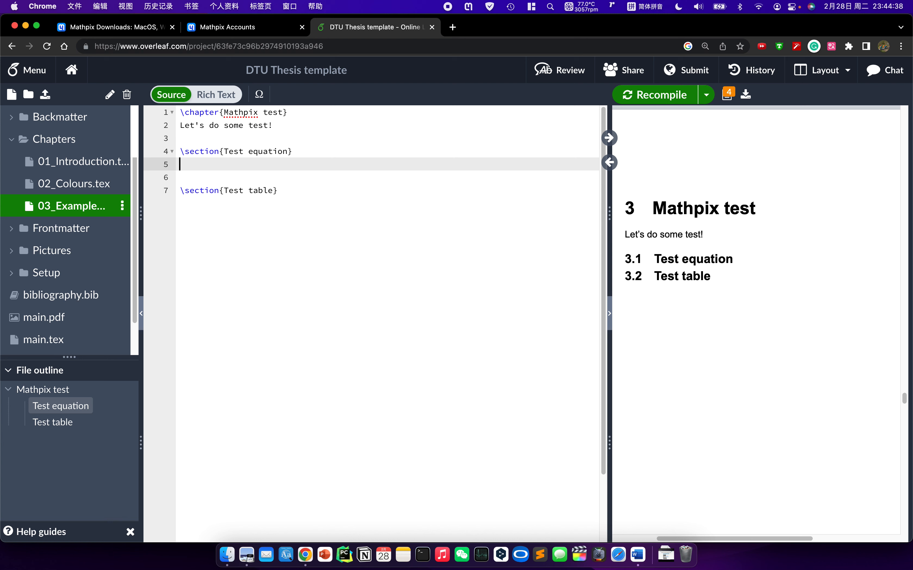
key(super+v)
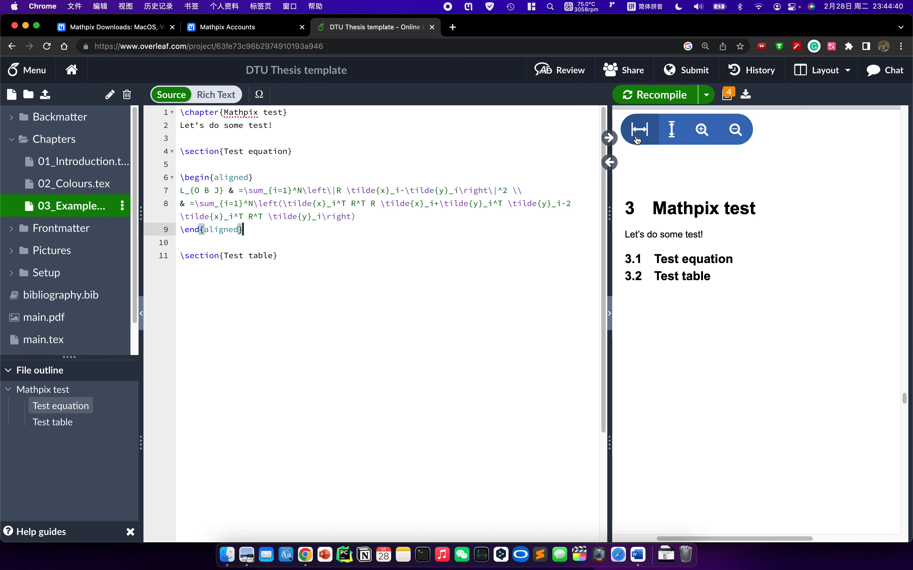
click(654, 95)
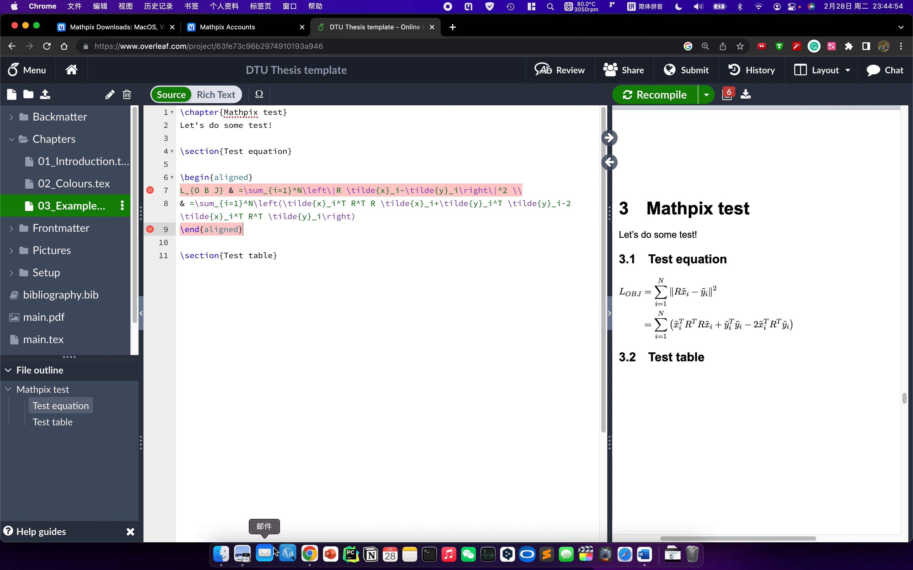
click(248, 549)
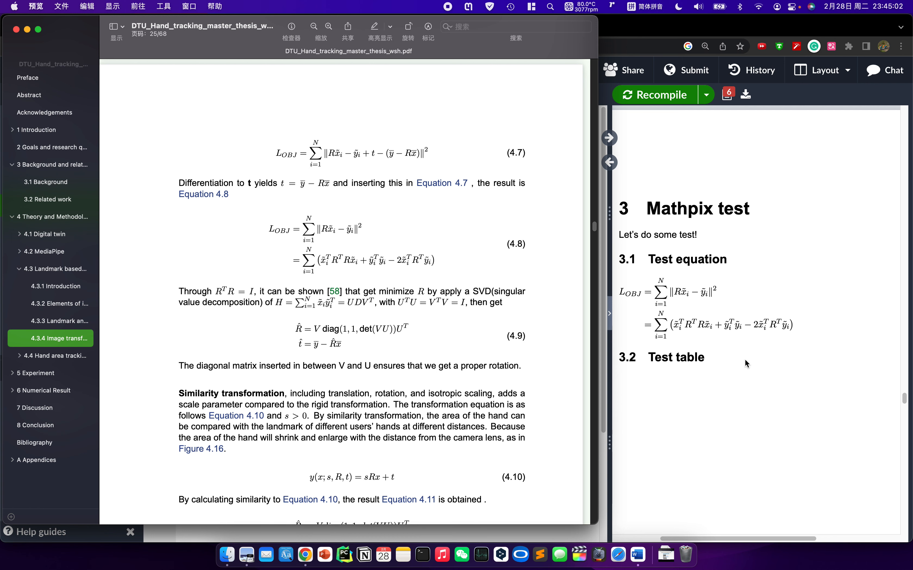
click(689, 448)
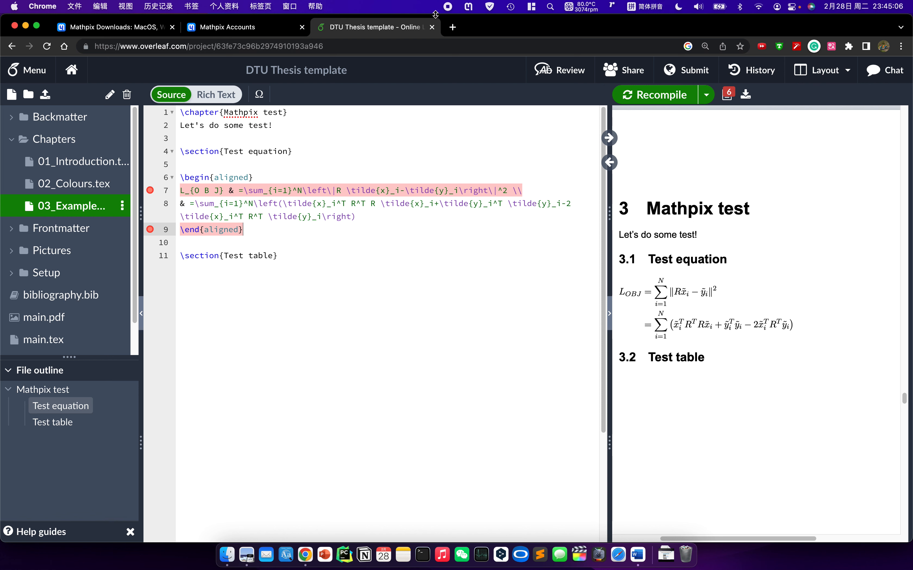
Step: Export the captured equation from Mathpix Snip as a .docx and inspect the editable equation in Word
click(467, 7)
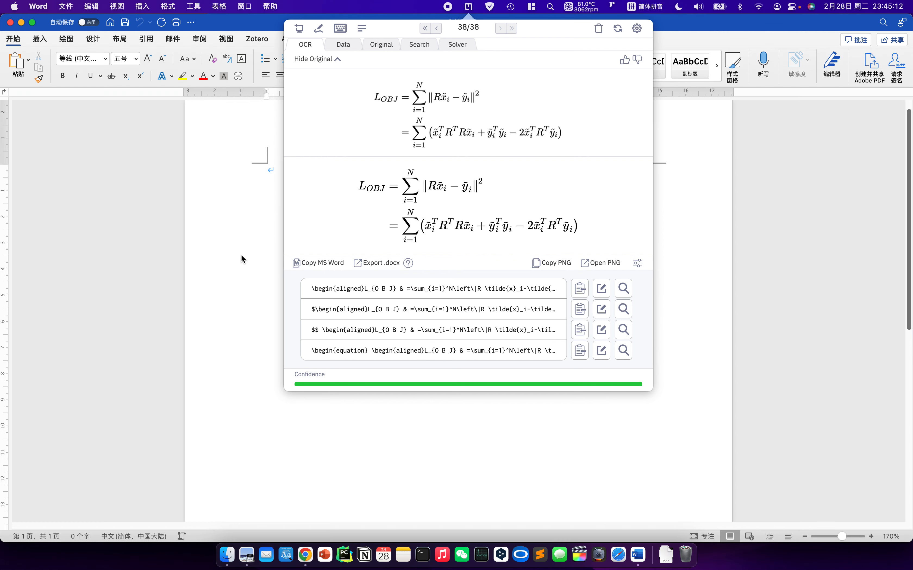
click(234, 256)
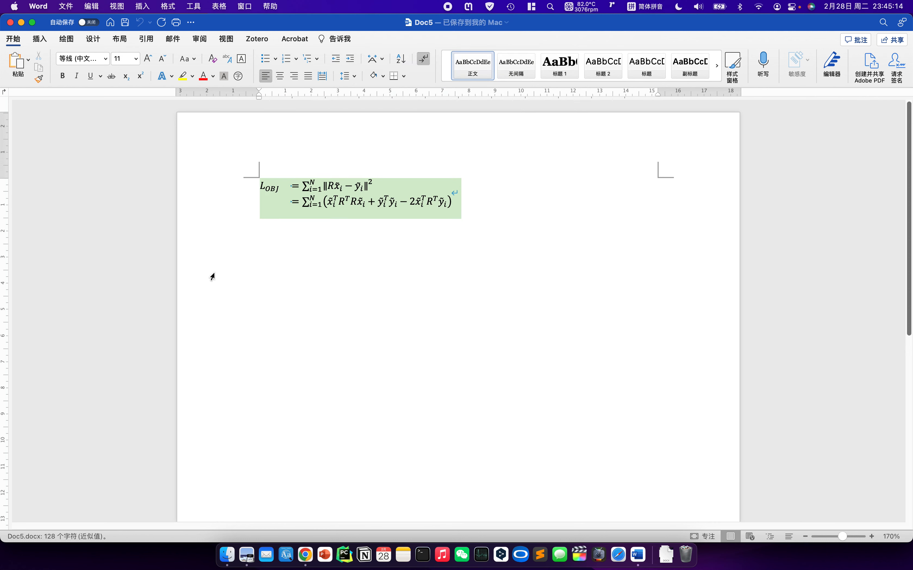
click(446, 206)
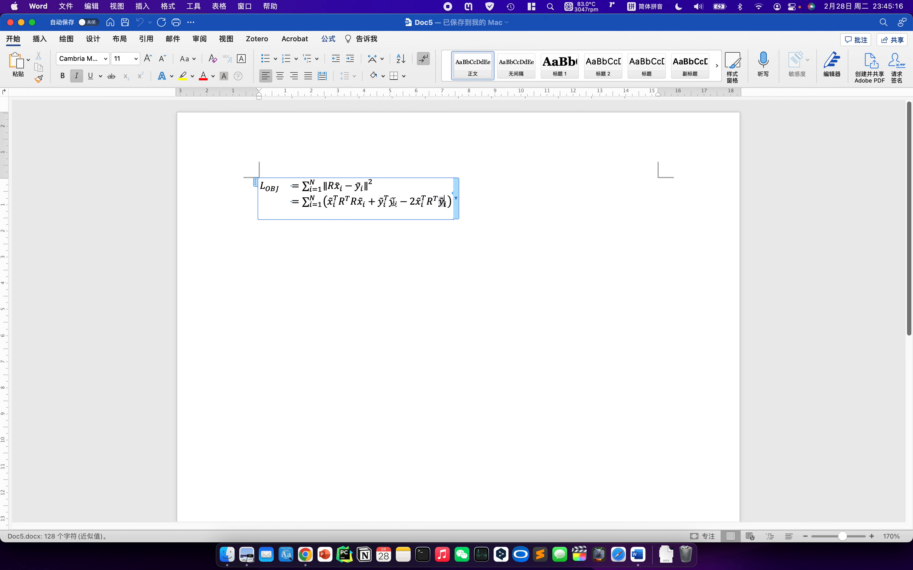
triple_click(354, 203)
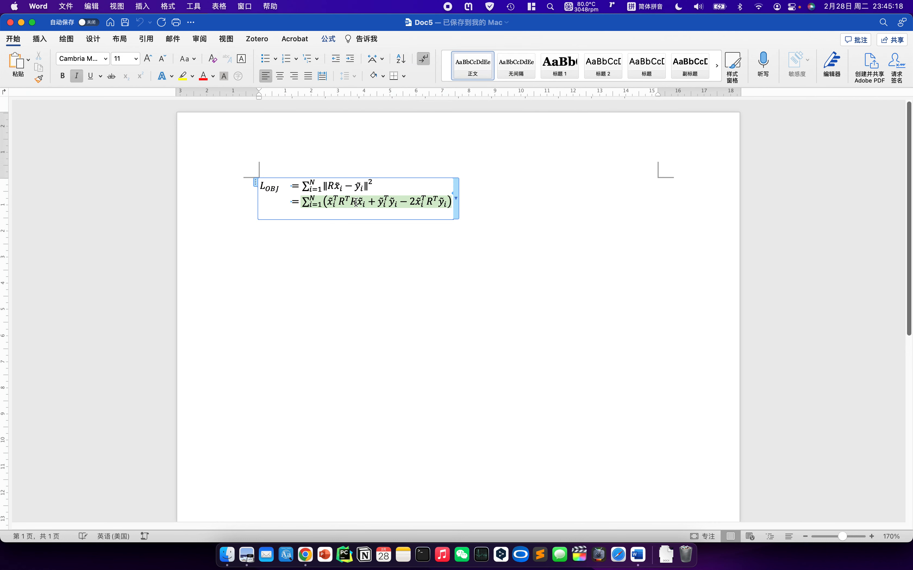
click(479, 223)
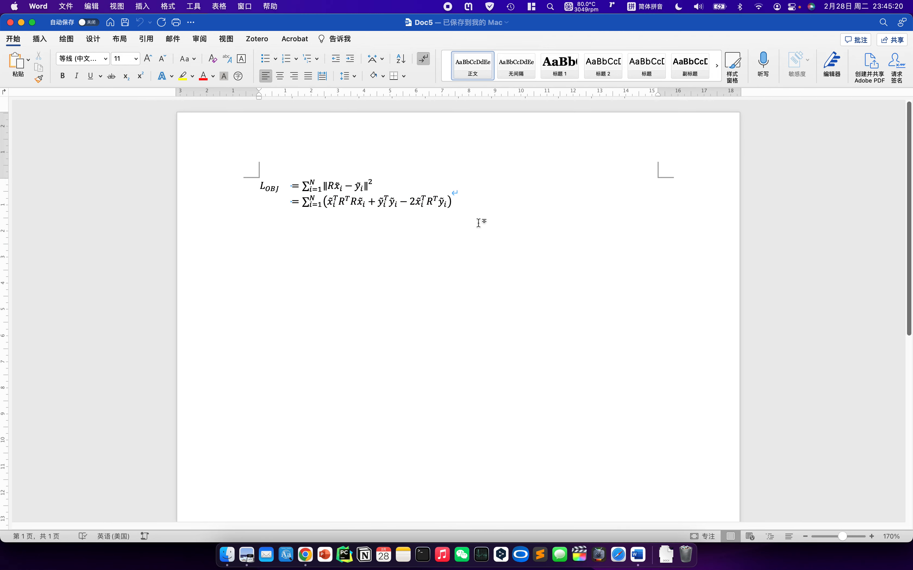
Step: Copy the captured equation as a PNG from Mathpix Snip and paste the image below the editable equation in the Word document
key(super+Tab)
click(468, 7)
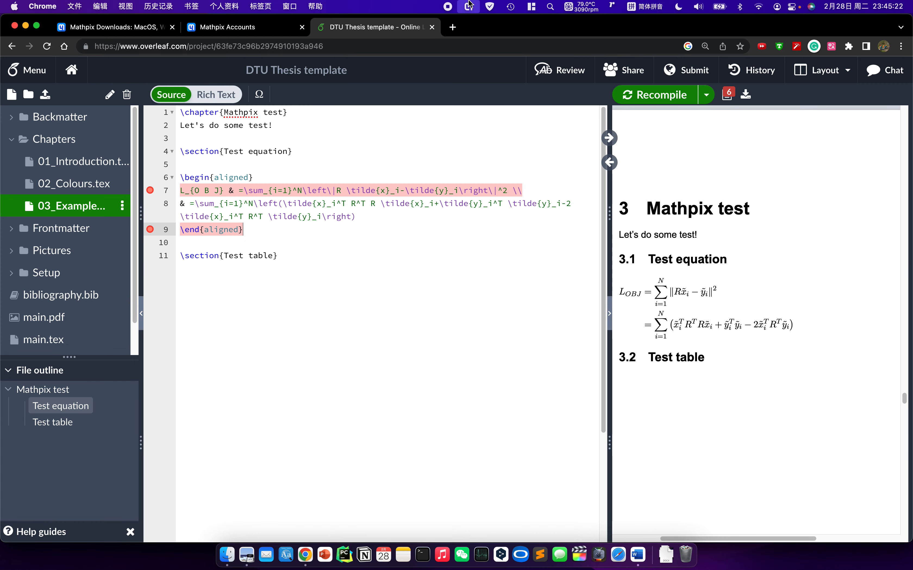
click(563, 263)
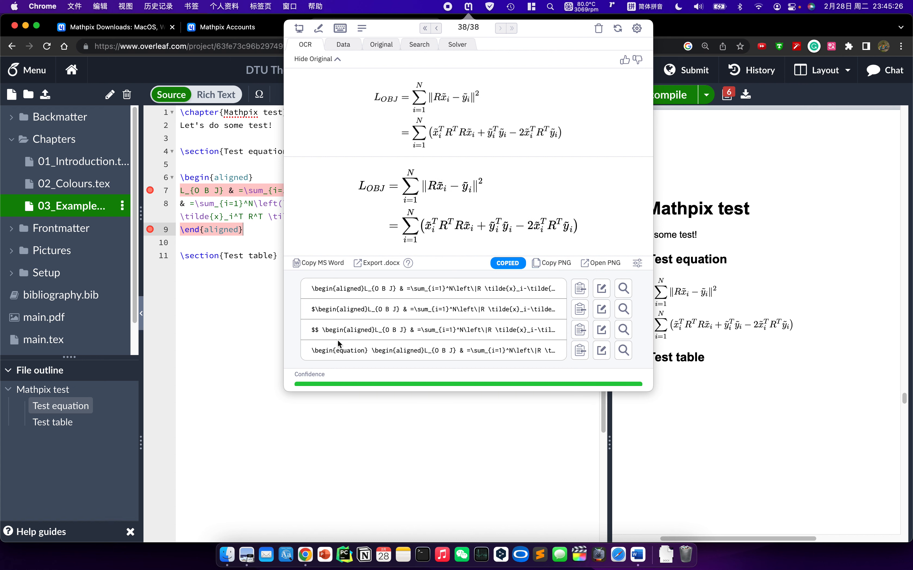
key(super+Tab)
click(429, 500)
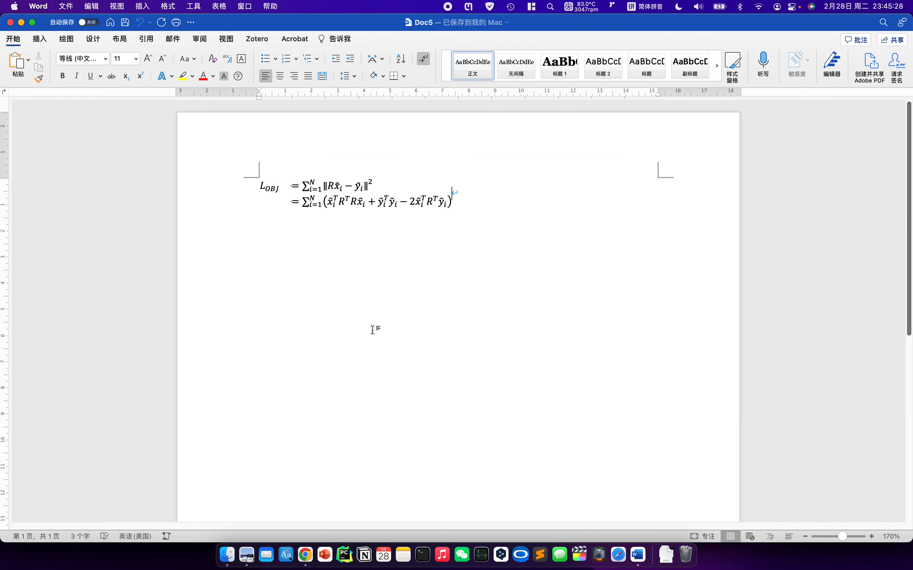
double_click(382, 268)
key(super+v)
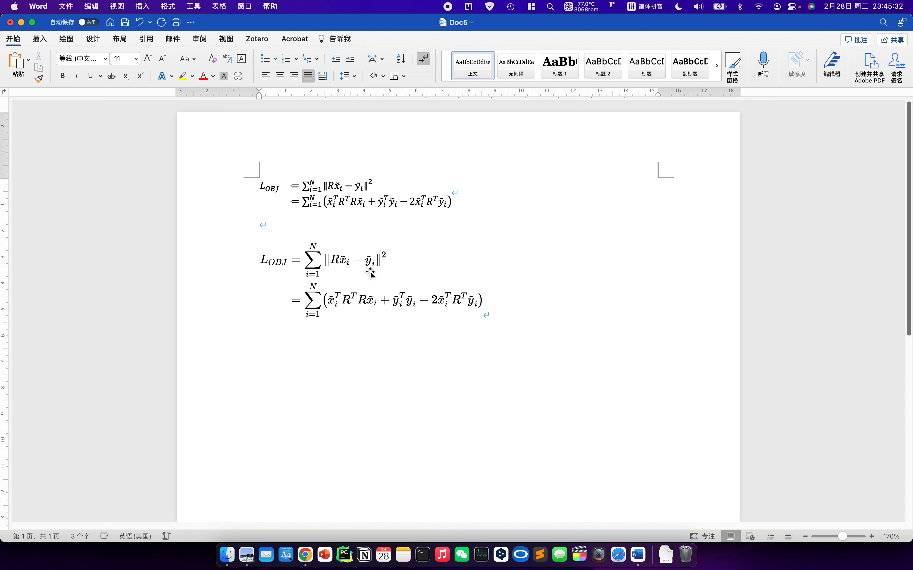
click(368, 273)
click(541, 325)
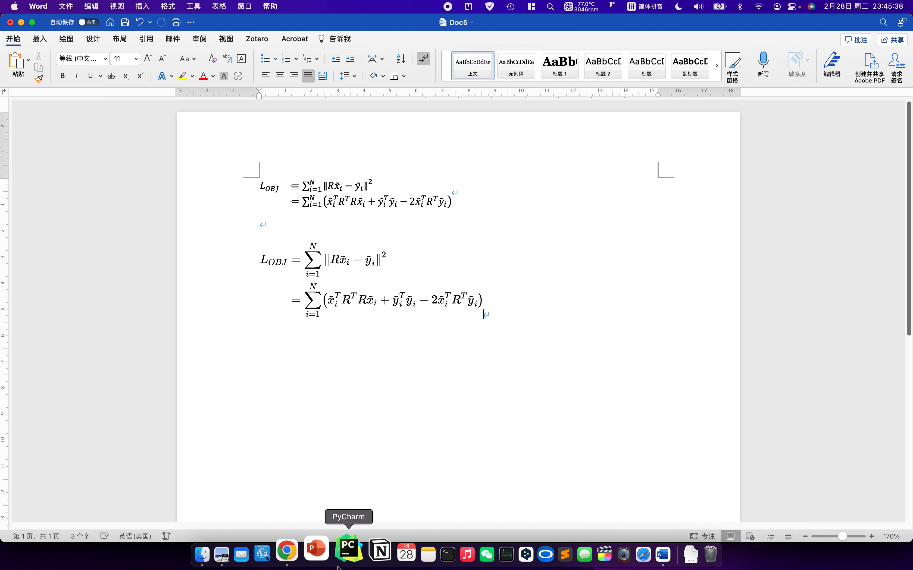
Step: Switch to the thesis PDF in Preview, capture captioned Table 6.1 in the Numerical Result chapter with Mathpix Snip, and copy its \begin{aligned} code
click(252, 552)
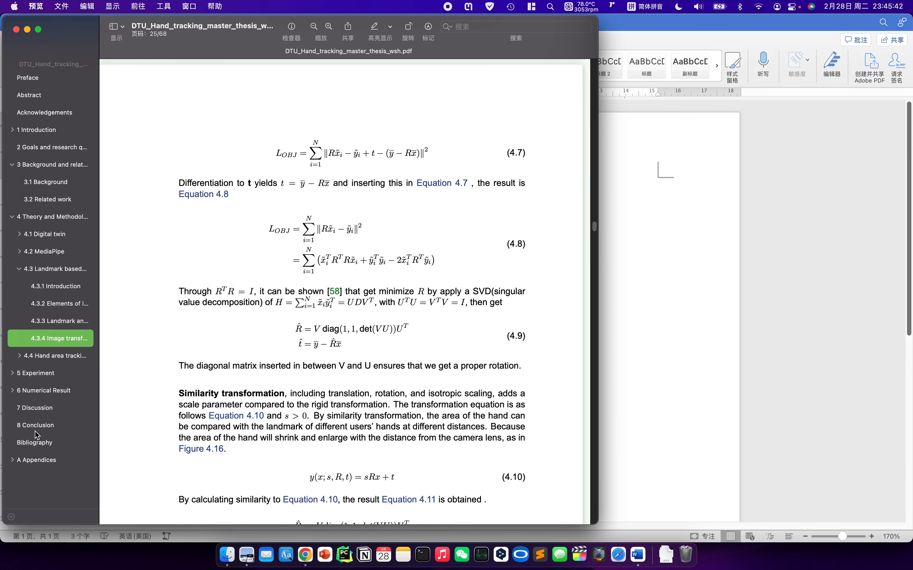
click(37, 409)
click(36, 391)
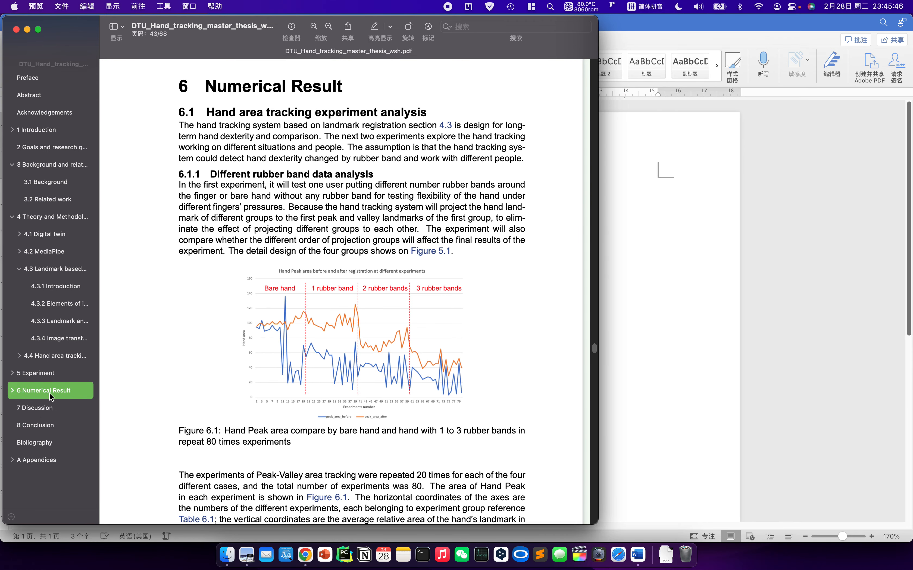
scroll(342, 383, down, 10)
scroll(342, 383, down, 5)
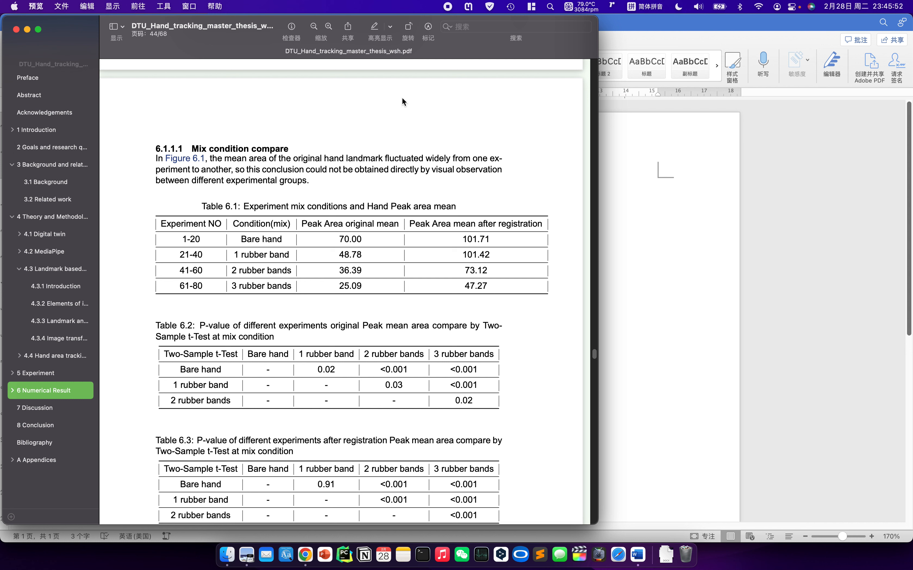
key(ctrl+super+m)
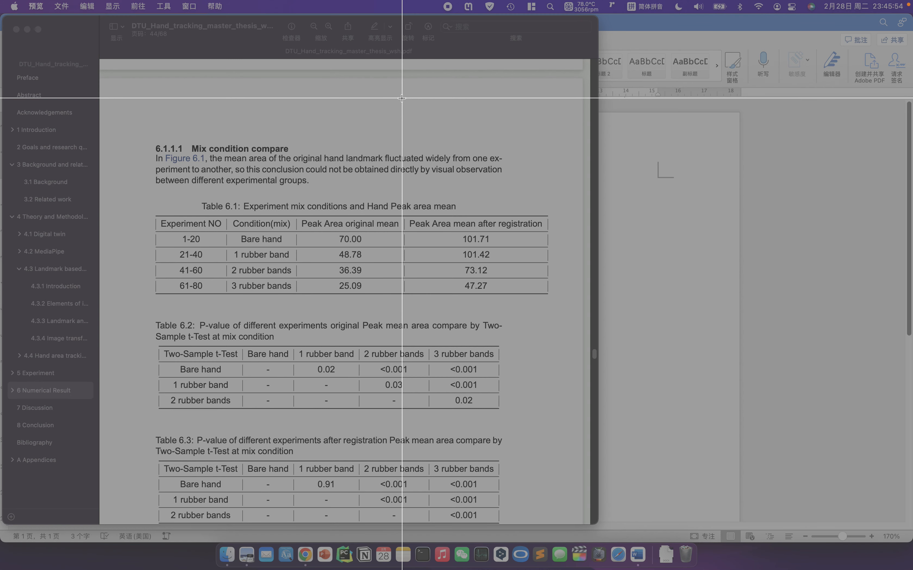
drag(148, 189, 551, 314)
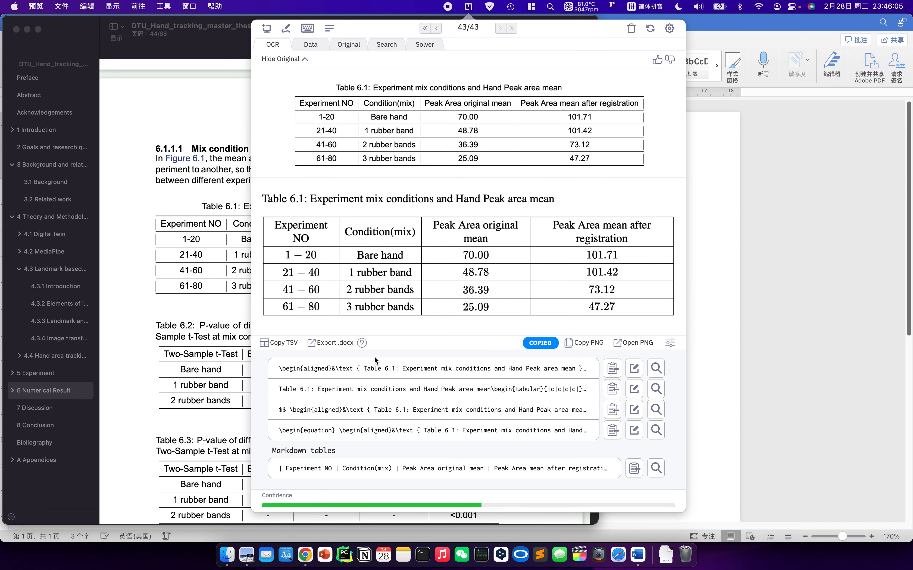
click(612, 368)
click(712, 333)
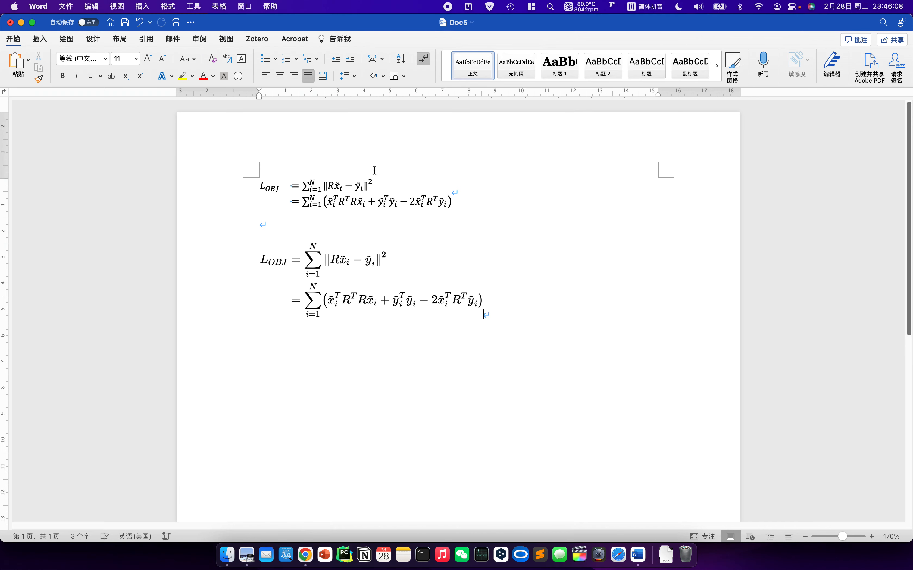
Step: Switch to Overleaf, paste the table code under the Test table section, and recompile the document
click(305, 555)
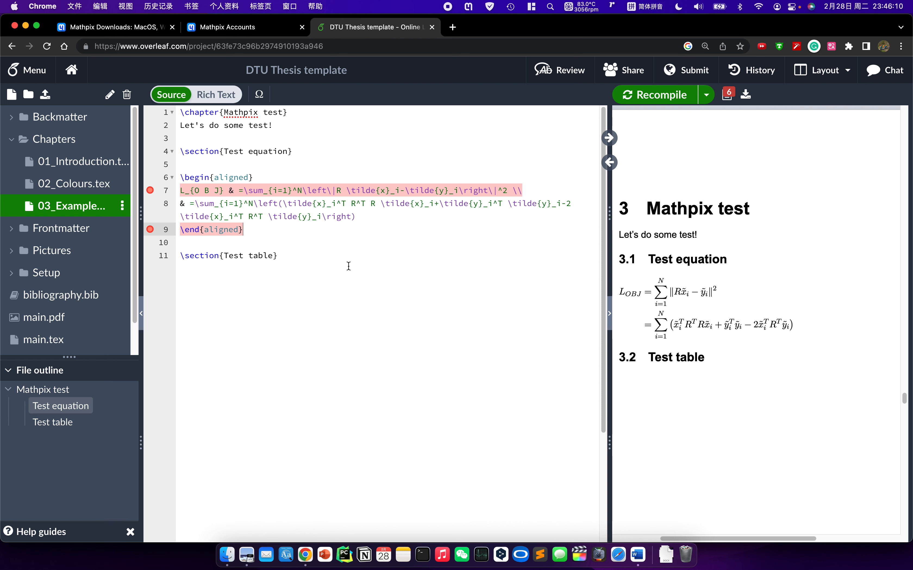
click(312, 295)
key(Return)
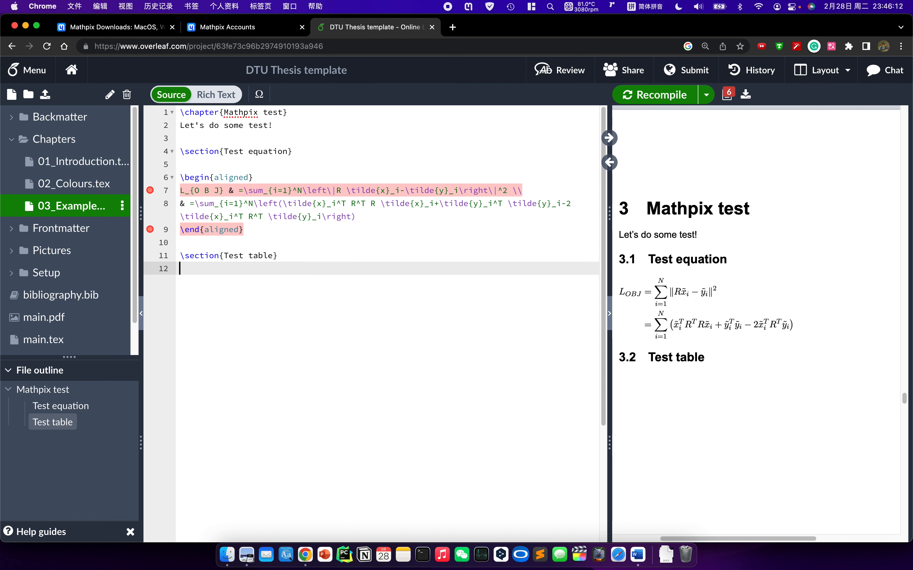
key(Return)
key(super+v)
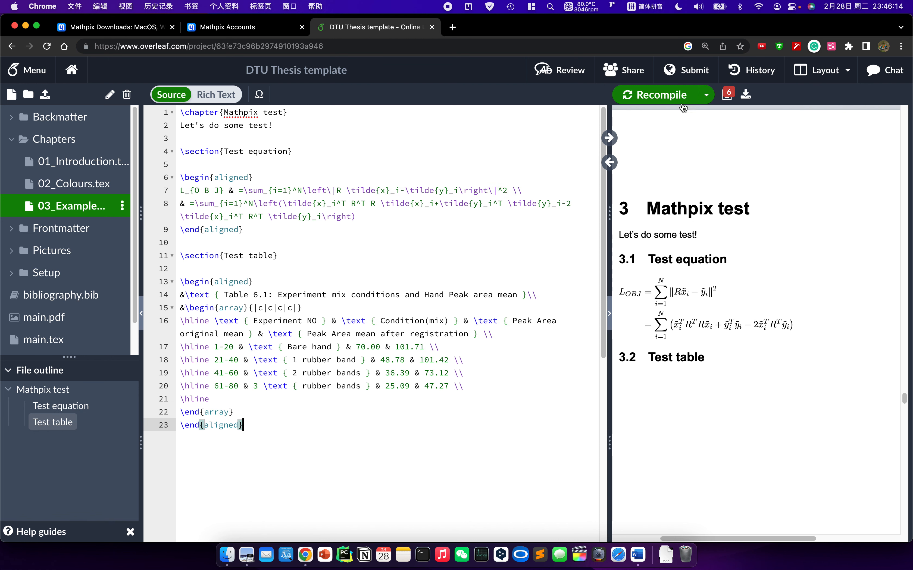
click(678, 95)
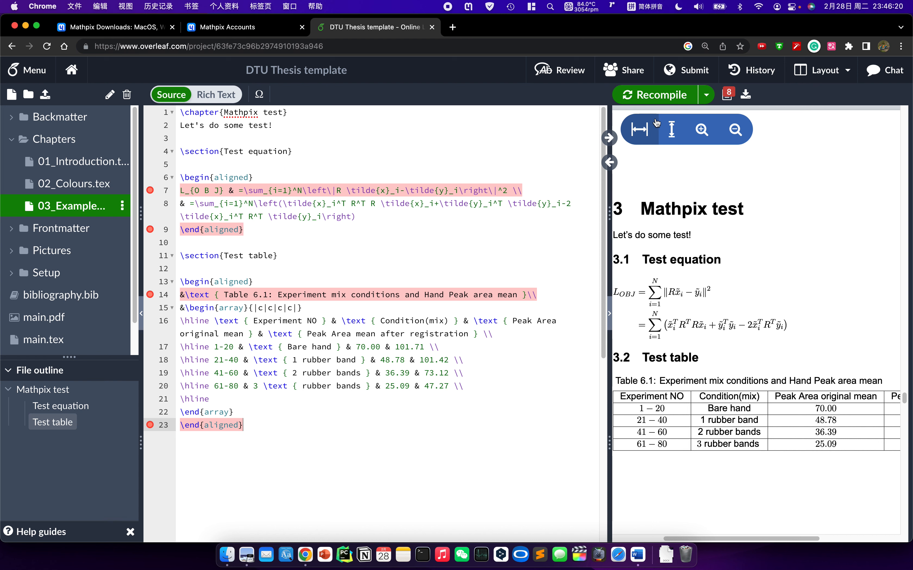
Step: Compare all columns of the compiled table in Overleaf with Table 6.1 in the thesis PDF
click(734, 130)
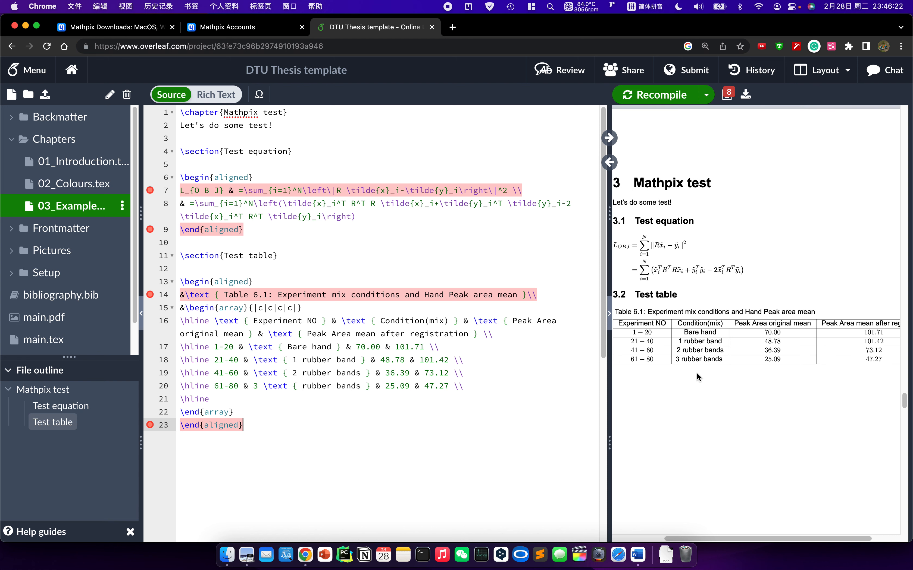
scroll(703, 356, right, 2)
scroll(709, 356, left, 3)
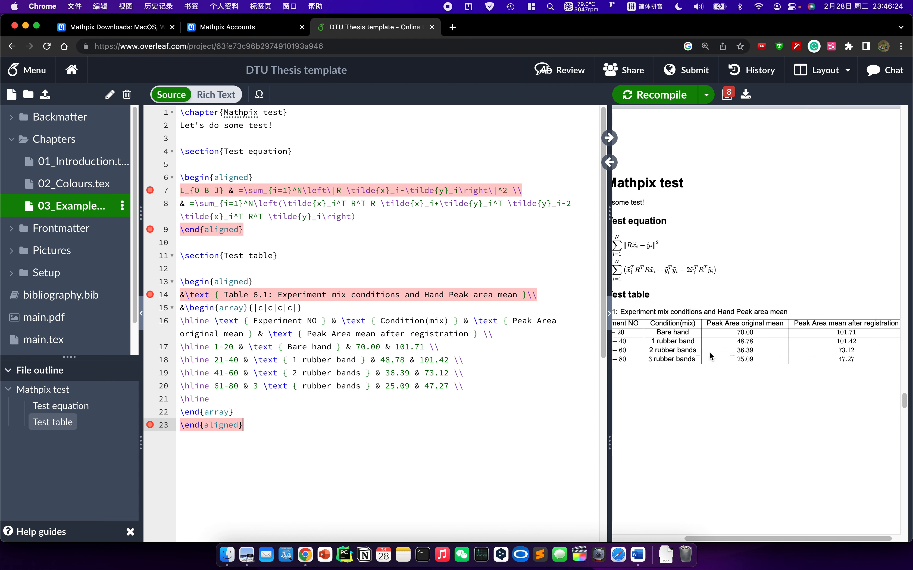
click(247, 552)
scroll(814, 356, right, 3)
scroll(814, 356, right, 1)
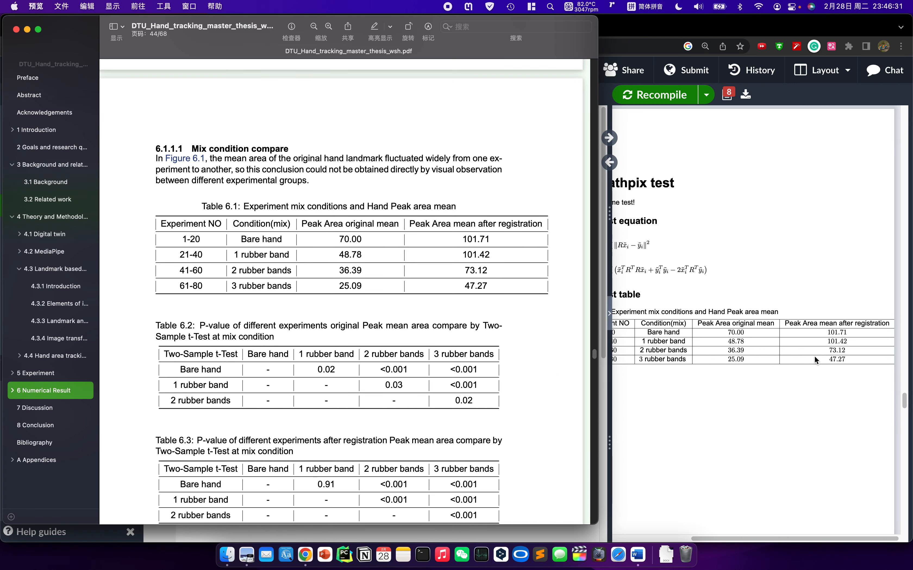
scroll(815, 355, left, 3)
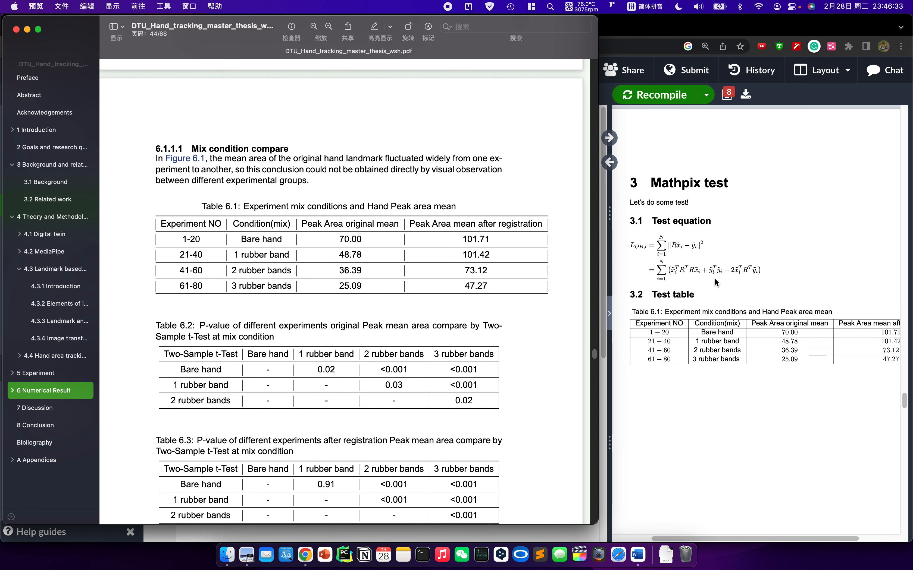
click(610, 366)
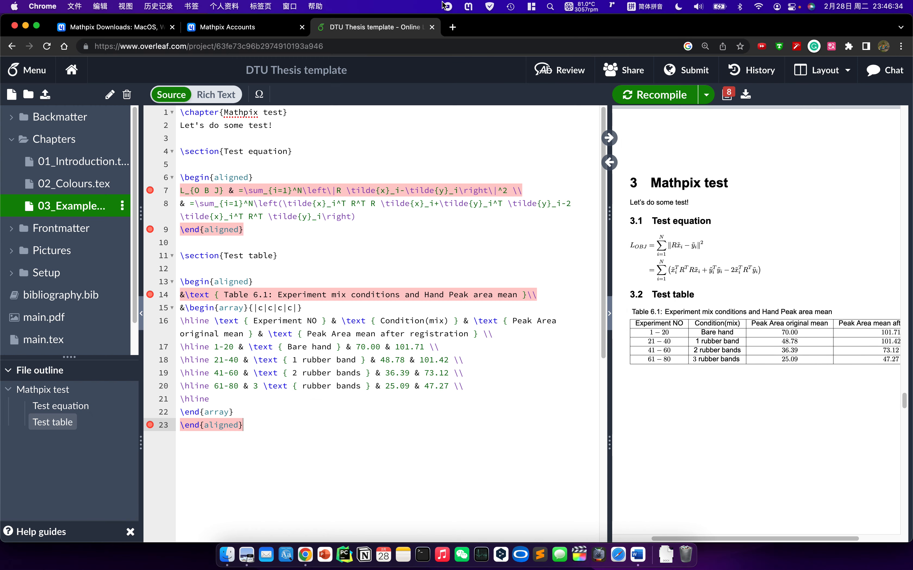
Step: Export the captured Table 6.1 from Mathpix Snip as a .docx and inspect the editable table in Word
click(468, 7)
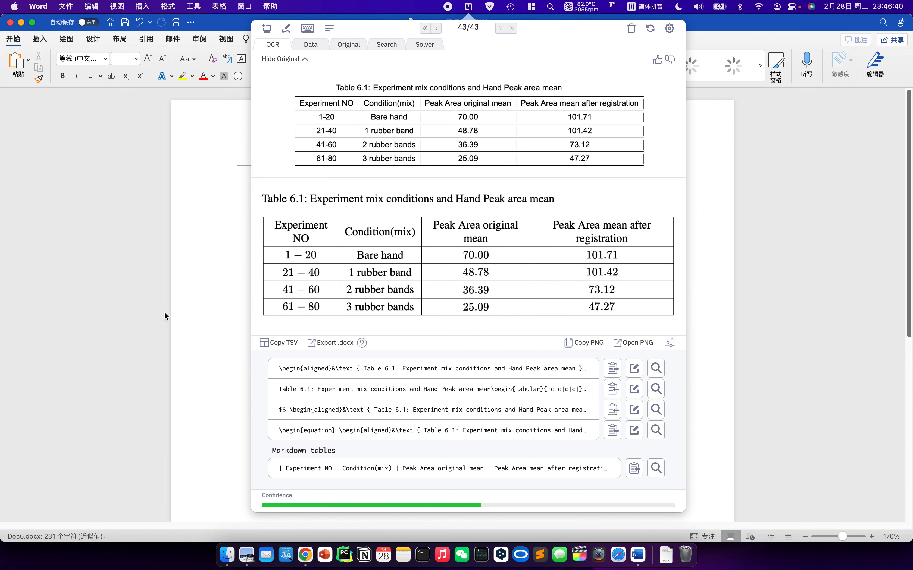
click(188, 275)
click(294, 346)
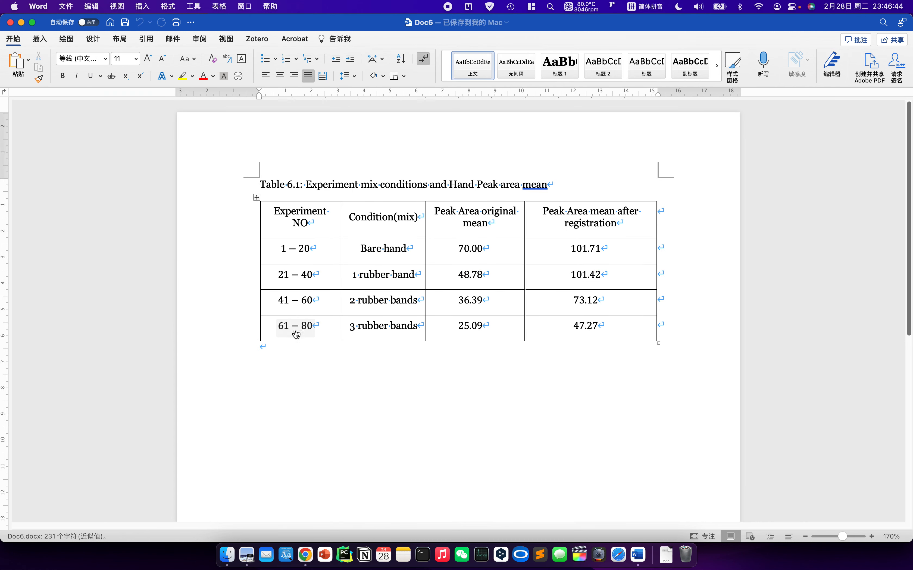
Step: Switch to Mathpix Snip, open the captured Table 6.1 as a PNG in Preview, and copy the PNG
key(super+Tab)
click(467, 6)
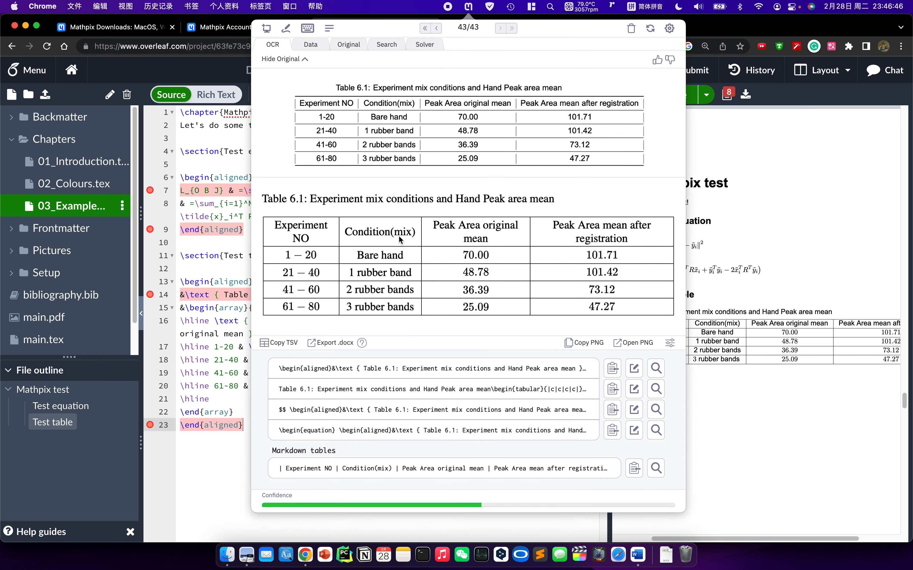
click(634, 342)
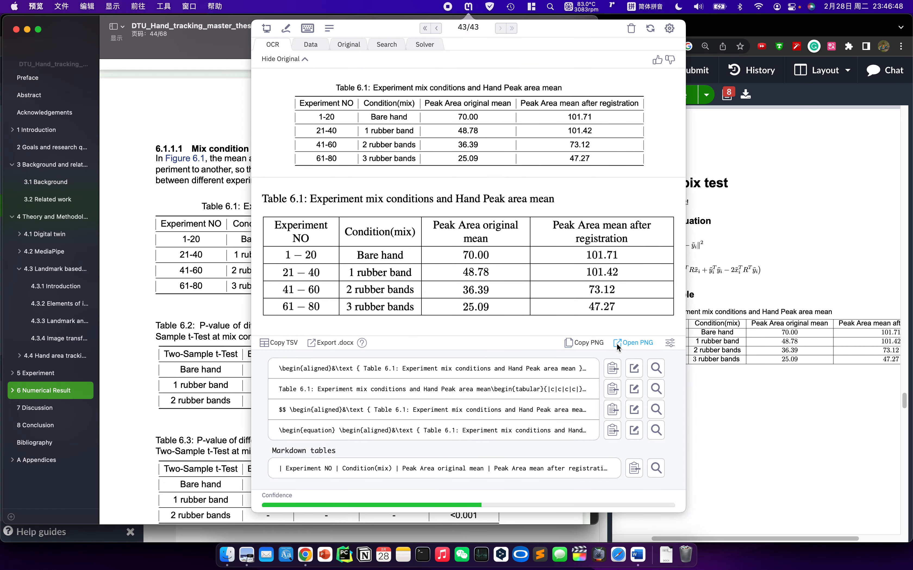
click(580, 341)
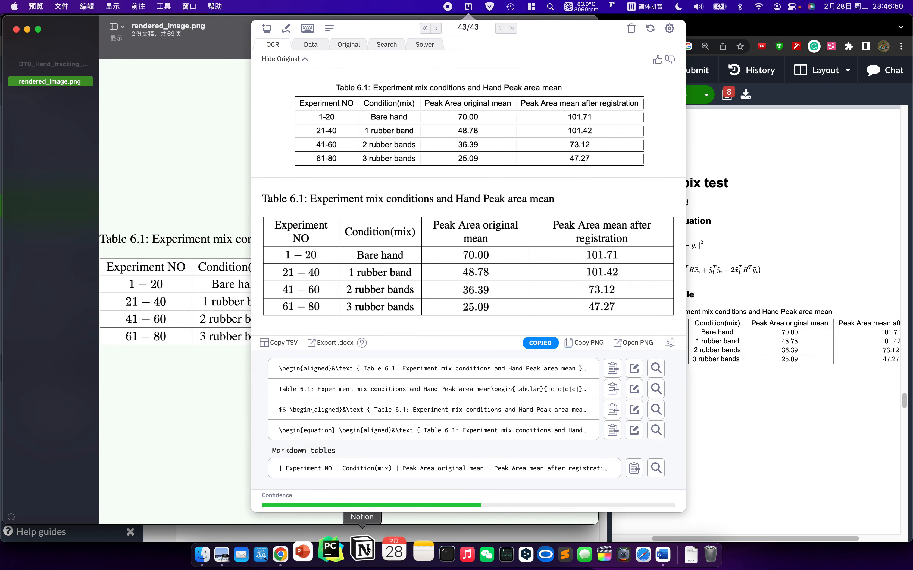
Step: Switch to Word, paste the PNG of Table 6.1 below the editable table, and select the image to inspect it
click(656, 552)
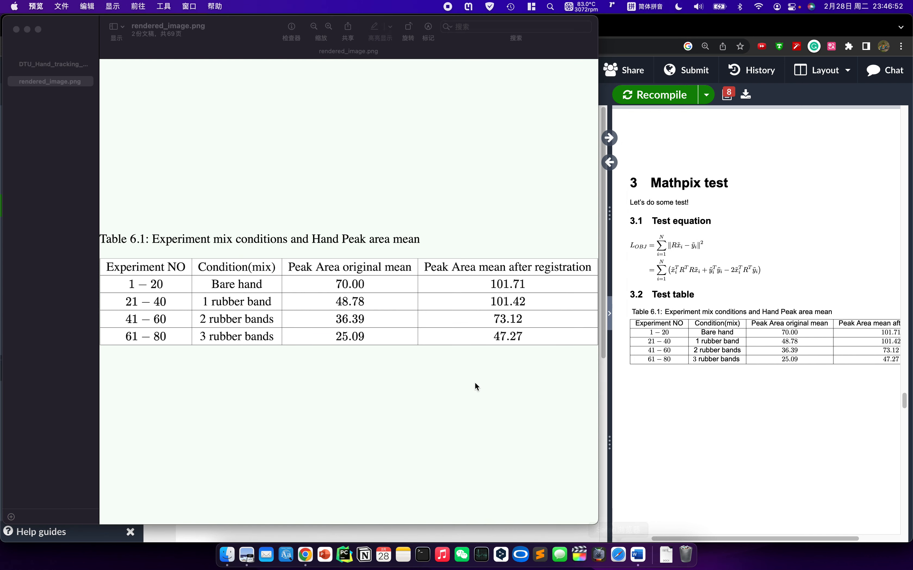
key(super+v)
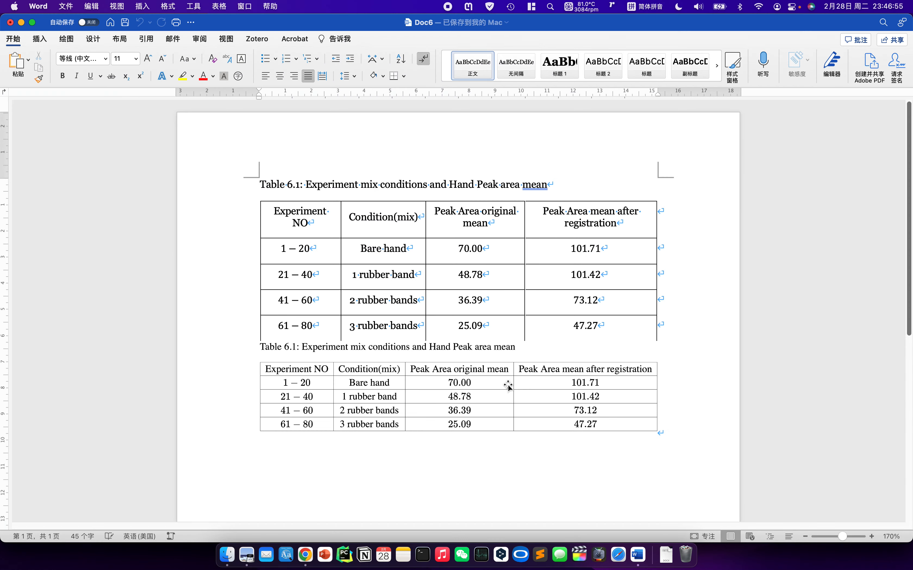
click(466, 411)
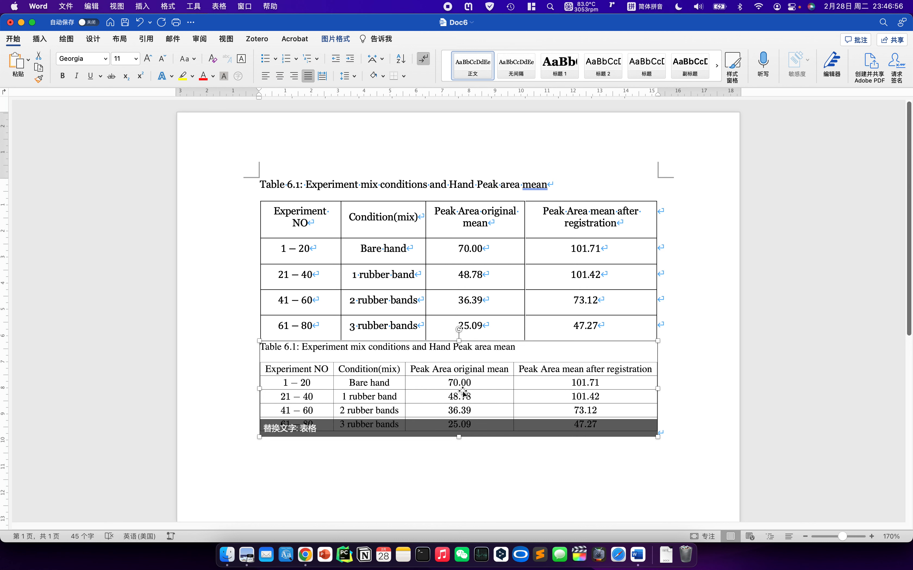
click(730, 378)
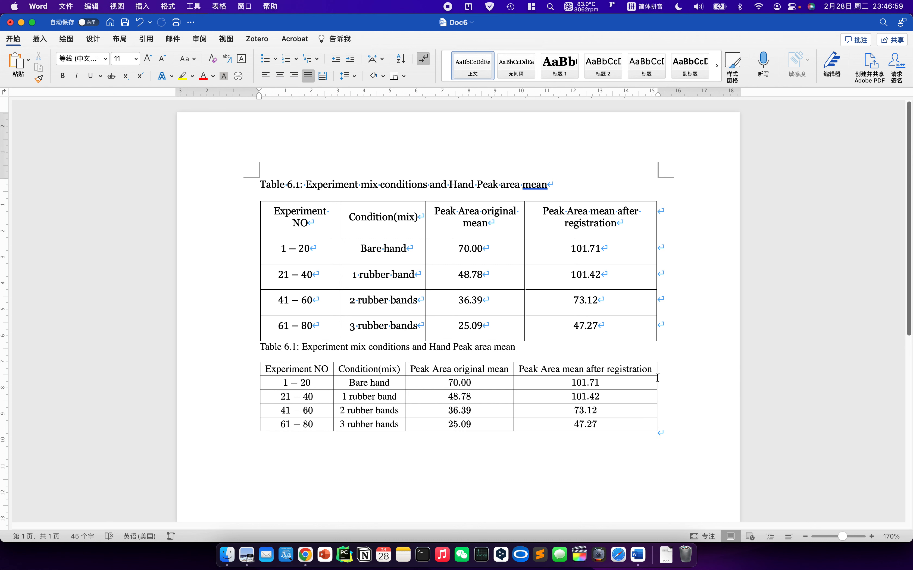
click(408, 409)
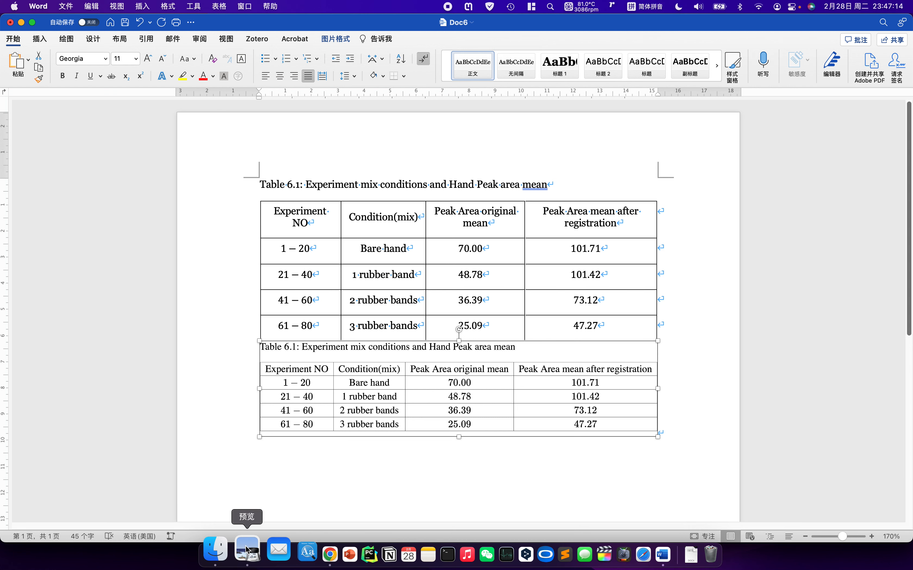
Step: Switch to Preview, close rendered_image.png, and bring up the cover page of DTU_Hand_tracking_master_thesis_wsh.pdf
click(237, 553)
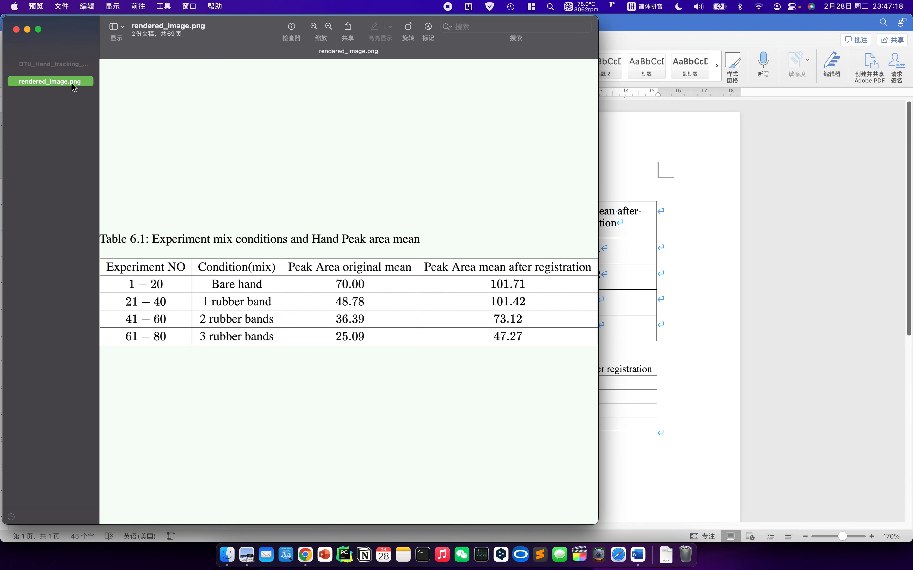
click(16, 30)
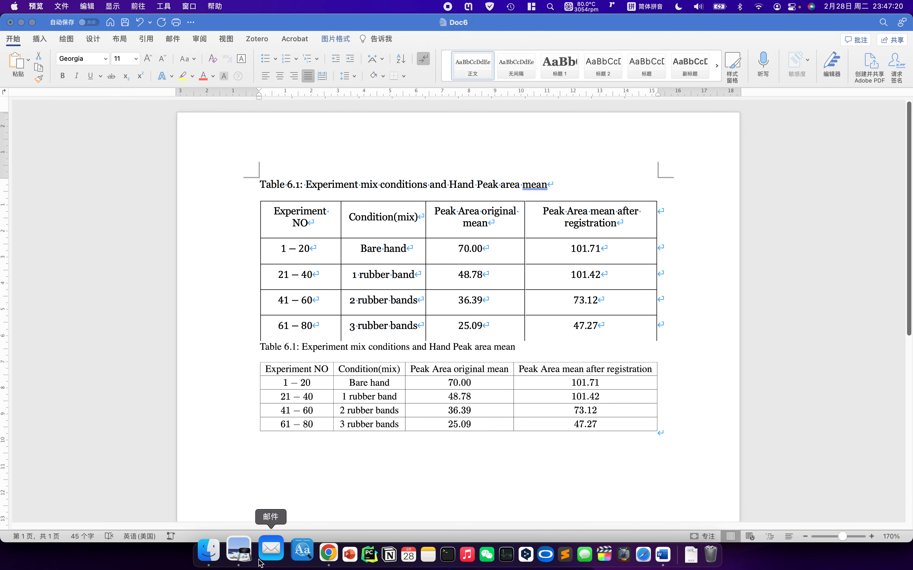
right_click(248, 550)
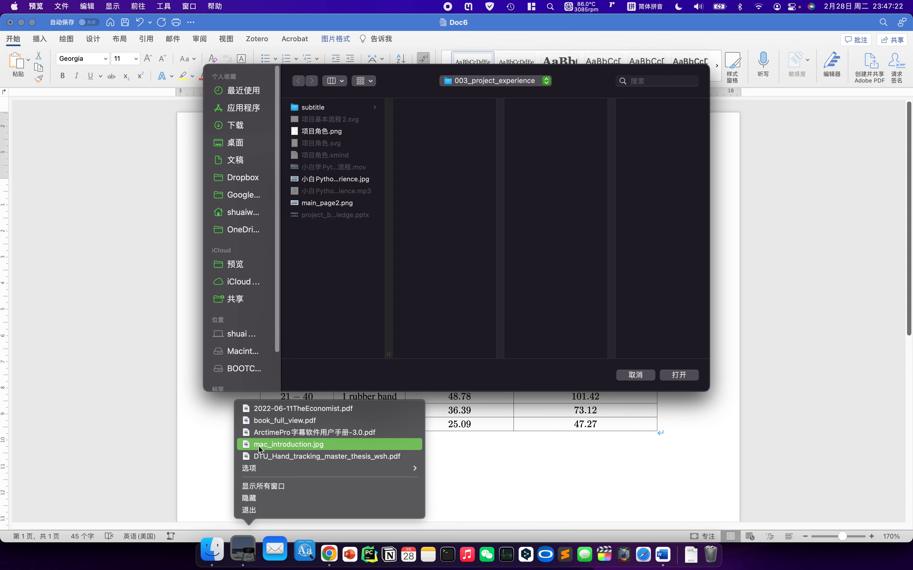
click(277, 457)
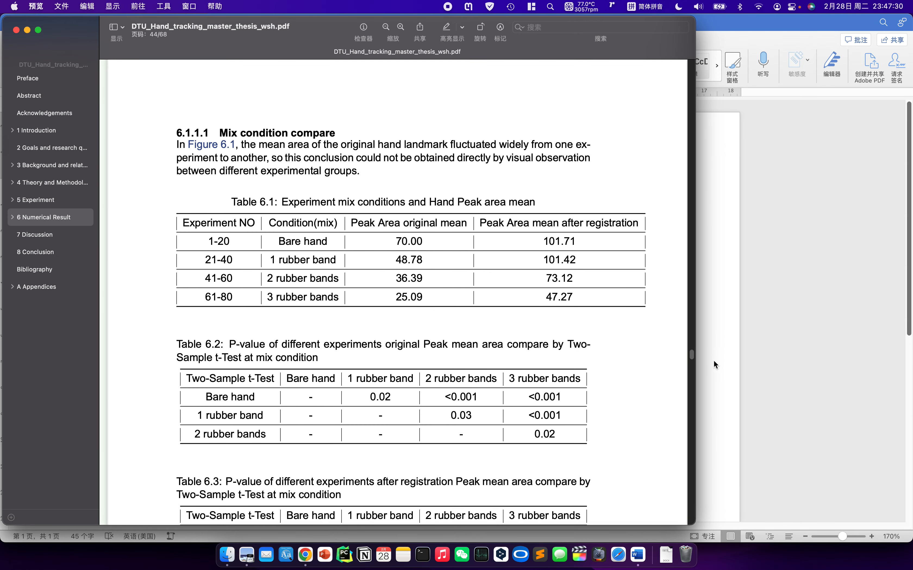
drag(691, 353, 692, 60)
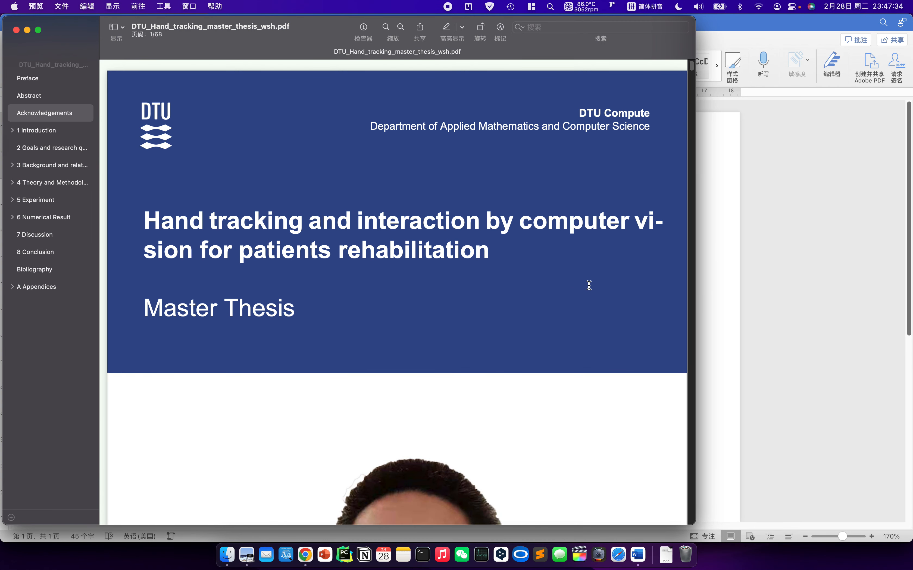
Step: Leave the thesis PDF and switch to Chrome to show the Mathpix desktop downloads page
click(799, 316)
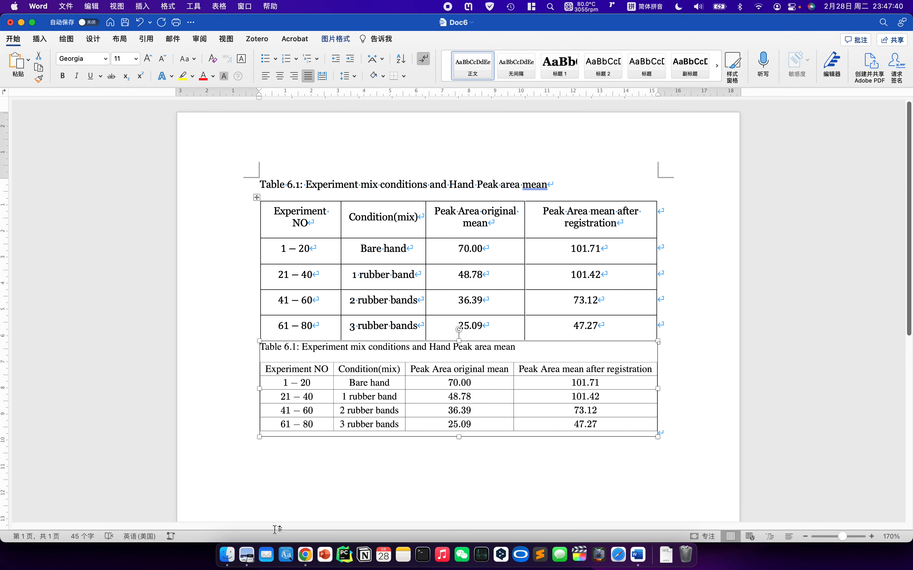
click(305, 555)
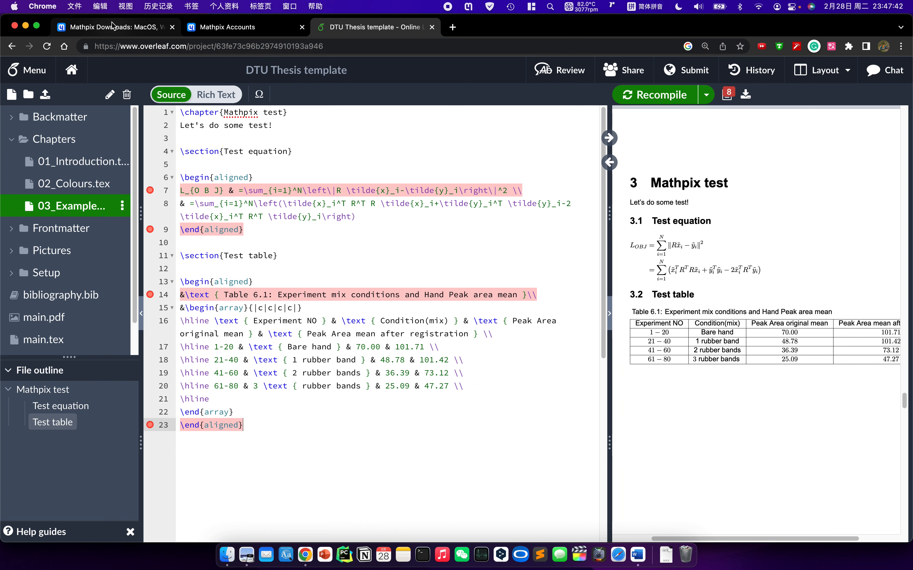
click(127, 29)
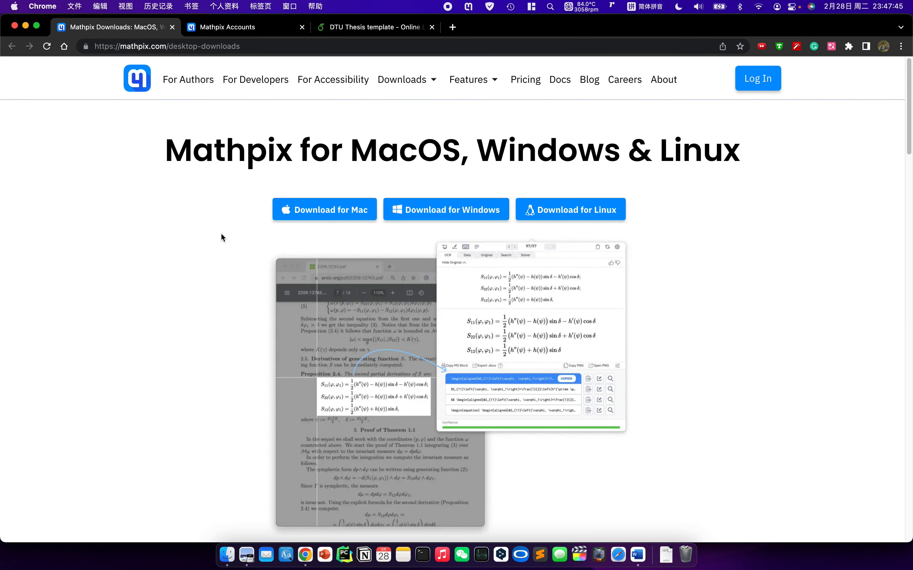